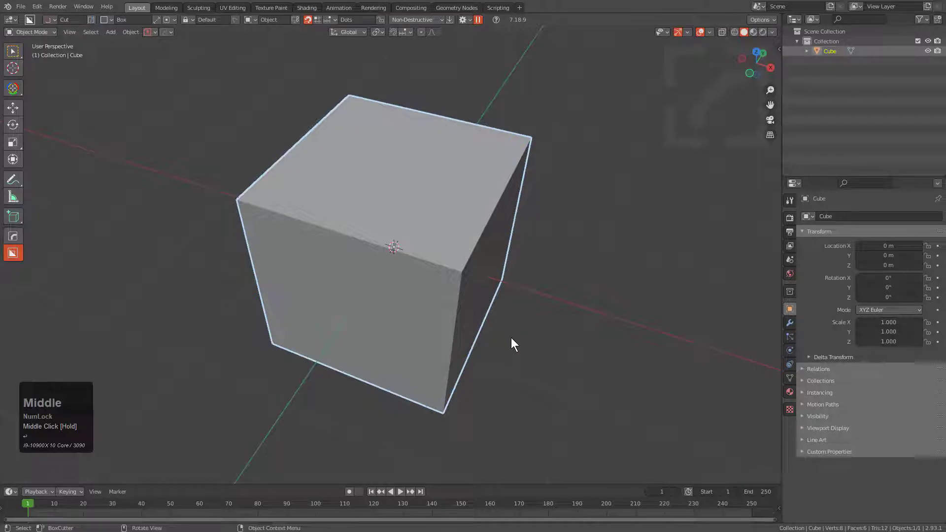
Scale the cube into a flat slab with factors of about 2.603 in X, 1.351 in Y and 0.357 in Z.
key(s)
key(z)
key(x)
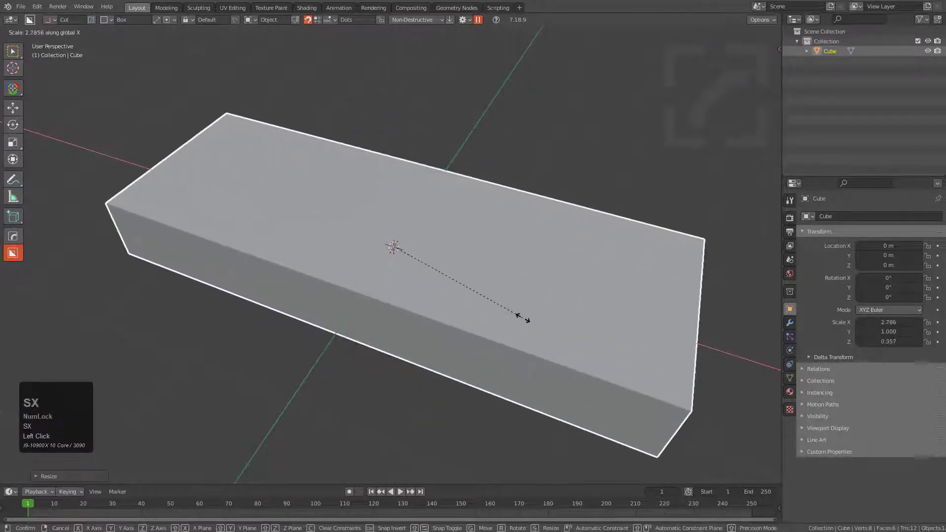
click(480, 306)
middle_drag(480, 307, 402, 298)
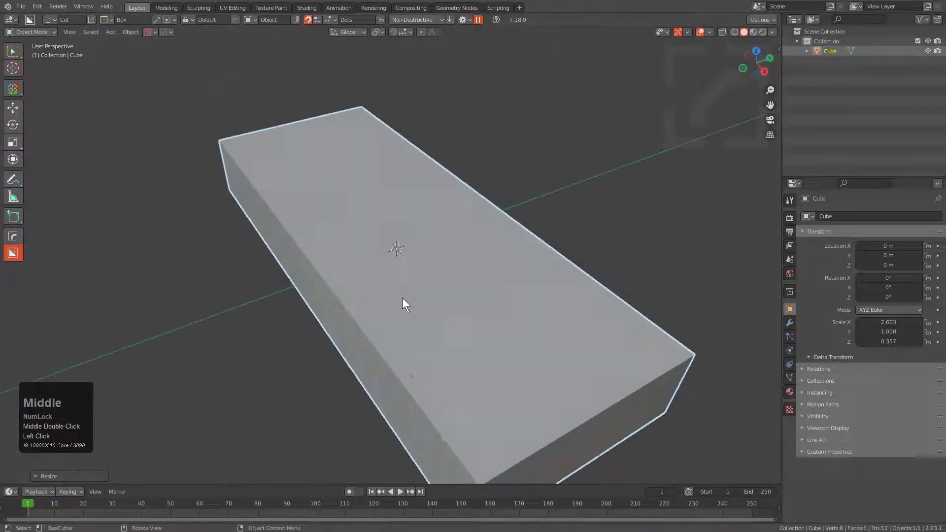
key(s)
key(x)
key(y)
click(388, 321)
scroll(351, 280, down, 3)
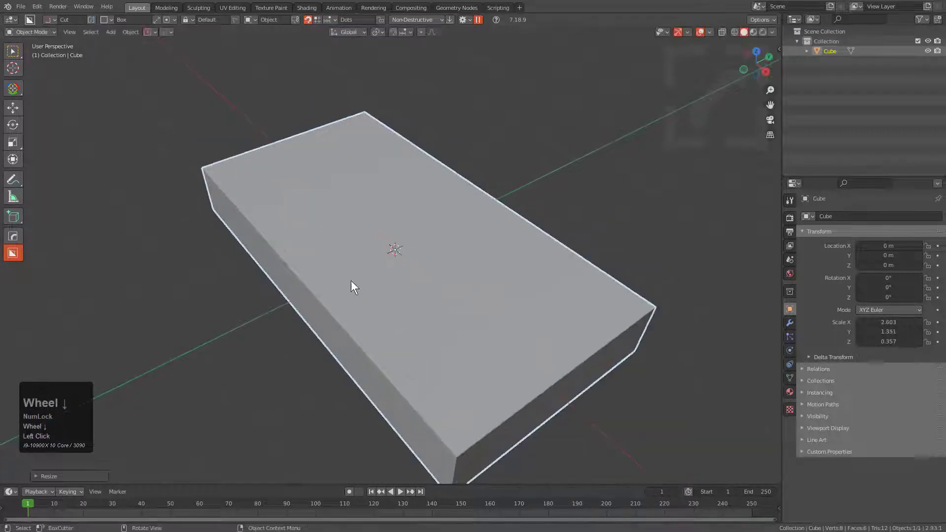
Add a centred lengthwise loop cut to the slab and raise its top edge along Z into a ridge.
key(Tab)
key(ctrl+r)
click(375, 219)
right_click(375, 219)
key(2)
click(386, 230)
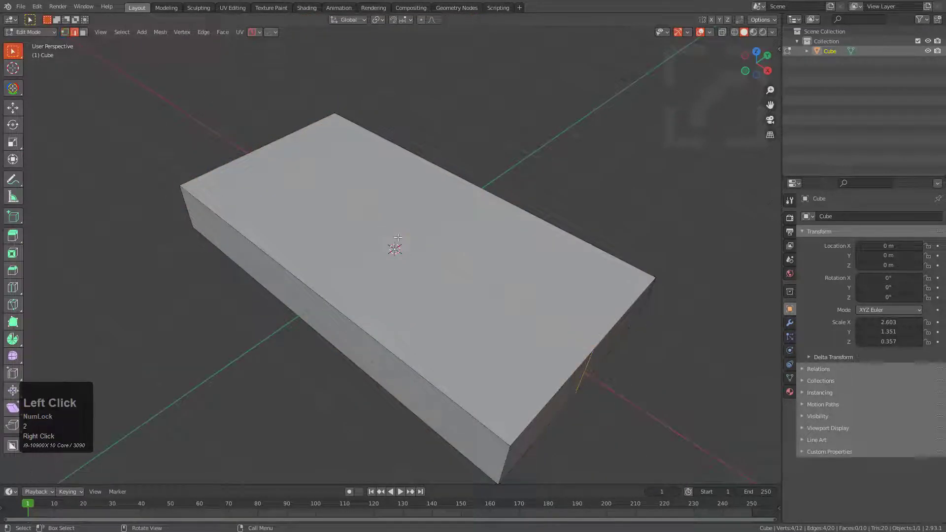
key(g)
key(z)
click(401, 205)
middle_drag(436, 242, 307, 130)
Bevel the slab's central loop with six segments so the top becomes a smooth curve, and return to Object Mode.
alt+click(479, 312)
key(1)
alt+click(492, 314)
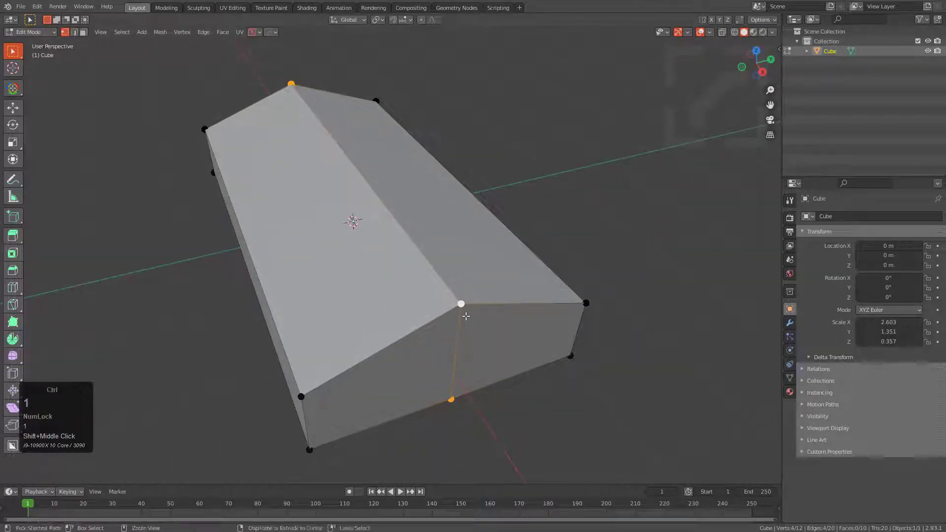
key(ctrl+b)
scroll(591, 363, up, 3)
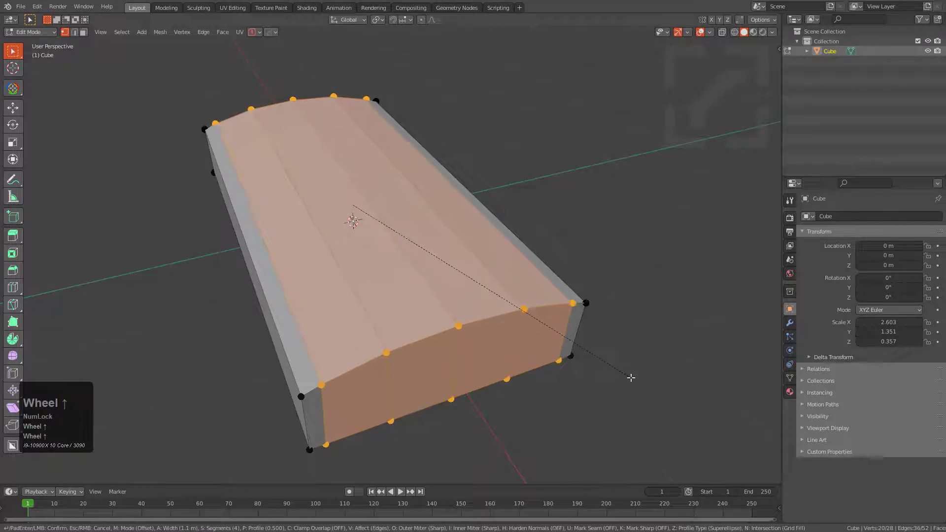
scroll(631, 378, up, 2)
click(629, 378)
key(Tab)
Switch the BoxCutter cutting shape to Circle.
middle_drag(443, 291, 484, 315)
key(d)
click(478, 299)
shift+middle_drag(456, 282, 414, 270)
key(d)
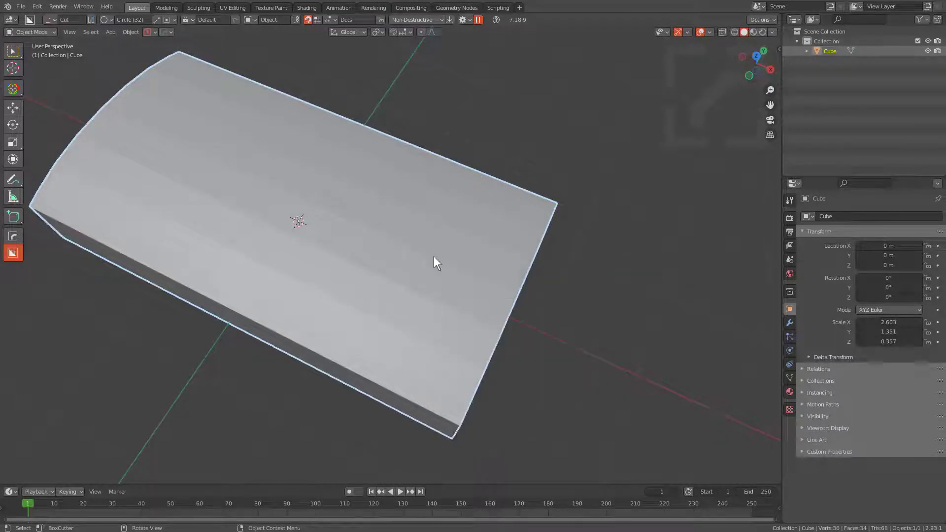
key(ctrl)
Add a crosswise loop cut toward one end of the curved slab and return to Object Mode.
key(Tab)
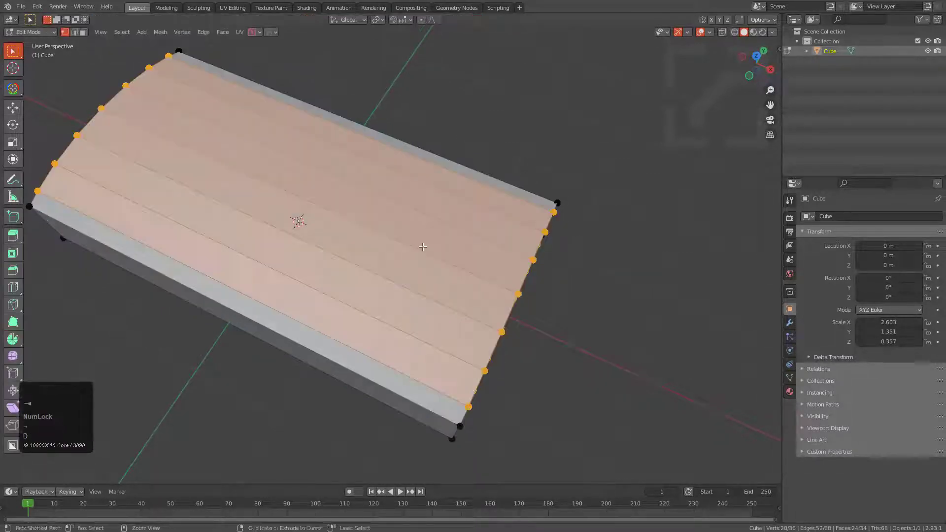
key(ctrl+r)
ctrl+click(413, 241)
click(541, 283)
key(Tab)
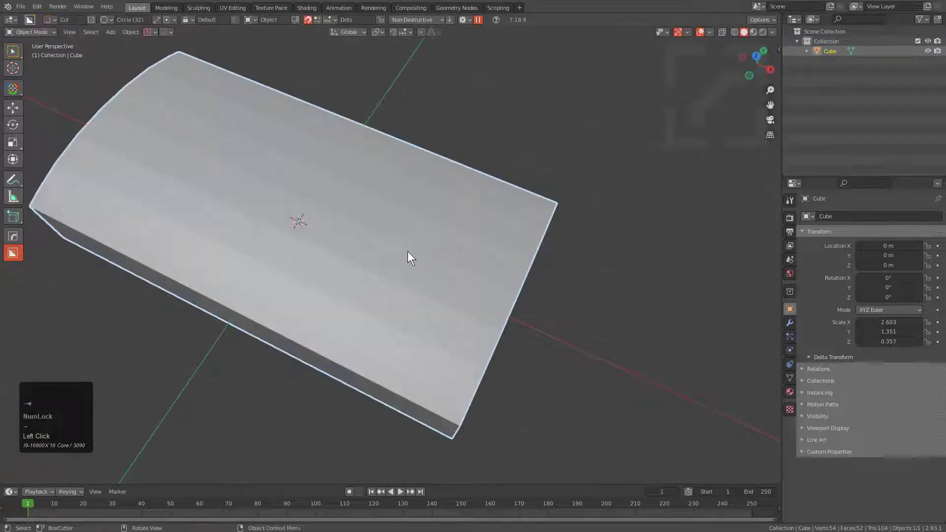
Cut a circular recess about 0.41 deep into the curved top near one end and taper it toward the floor.
mouse_move(413, 247)
ctrl+mouse_down()
mouse_move(481, 294)
mouse_move(474, 295)
ctrl+mouse_up()
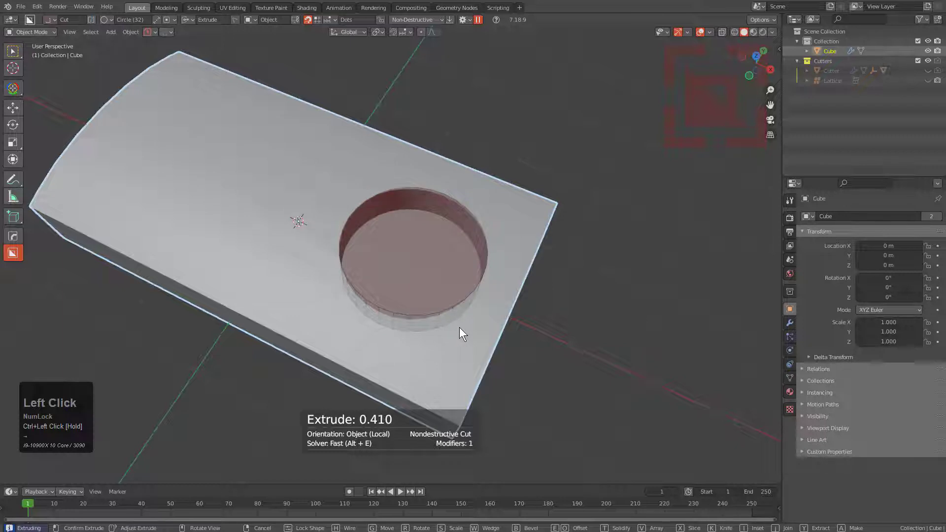
key(shift+t)
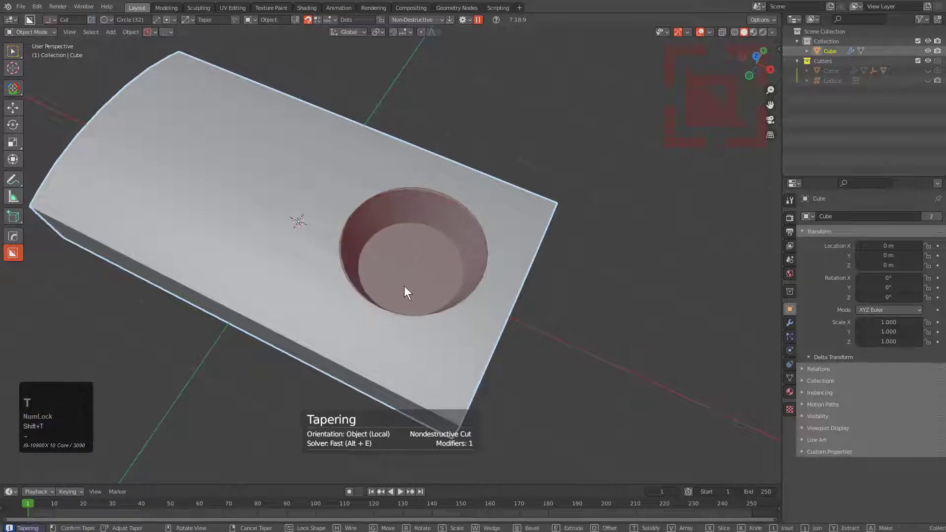
click(398, 282)
Apply the recess's boolean cut to the slab's mesh.
middle_drag(398, 282, 428, 226)
click(451, 225)
key(ctrl+a)
click(457, 220)
scroll(433, 234, down, 2)
scroll(460, 249, up, 3)
Merge the pair of nearly coincident vertices on the recess's upper rim in Edit Mode.
key(Tab)
scroll(434, 217, up, 4)
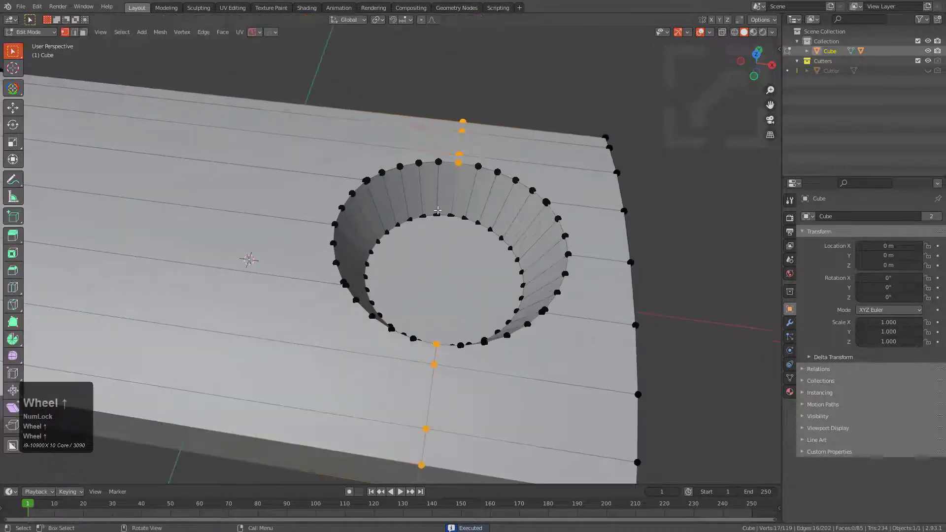
key(alt+a)
middle_drag(391, 172, 333, 165)
scroll(292, 242, up, 3)
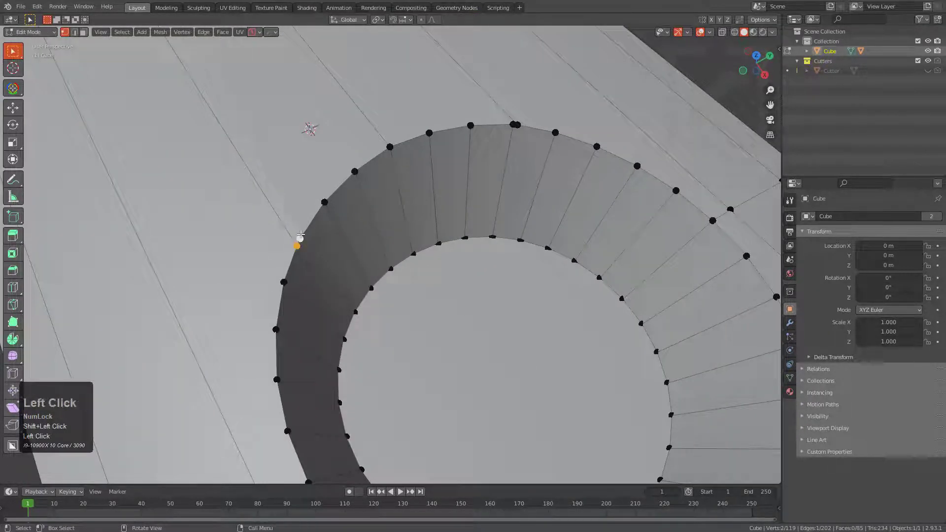
key(m)
click(302, 235)
Merge the remaining nearly coincident vertices around the recess rim with the Edit Multi merge tool.
key(q)
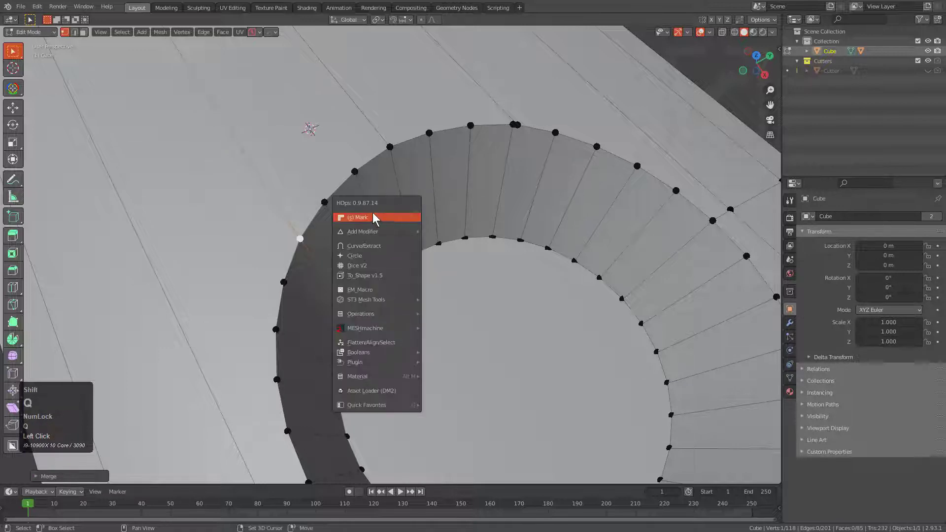
click(377, 212)
key(m)
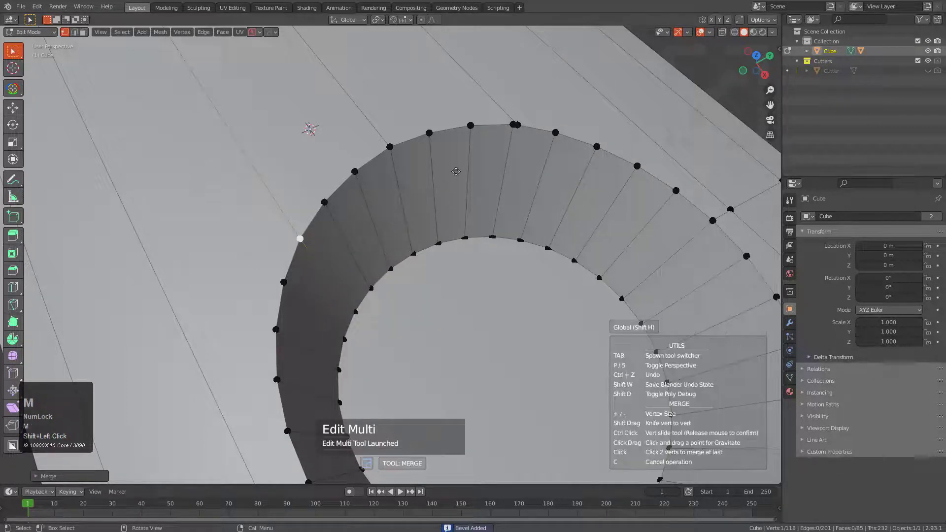
drag(523, 130, 526, 132)
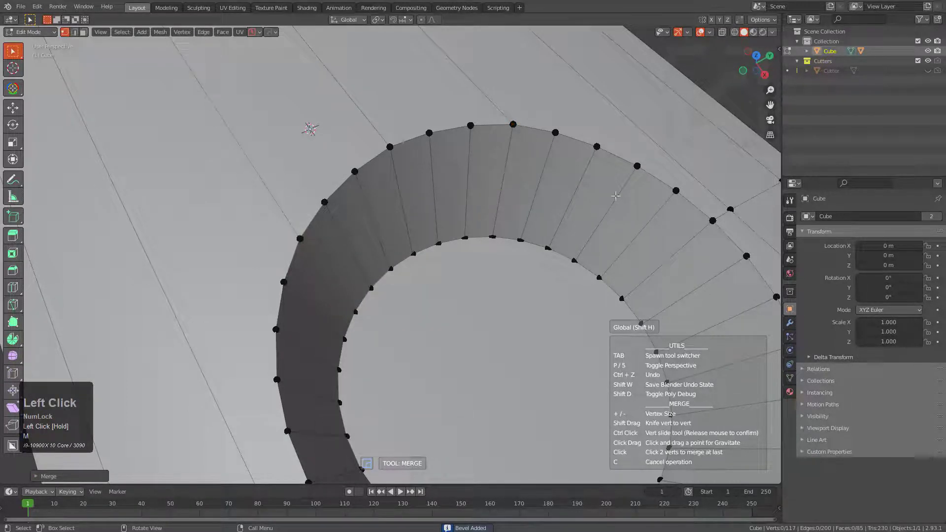
shift+middle_drag(691, 259, 534, 155)
drag(548, 113, 551, 113)
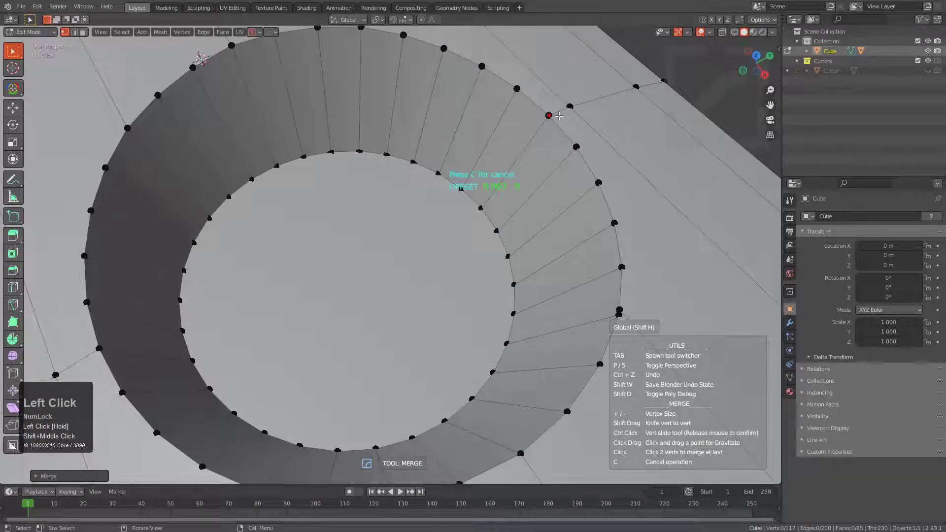
scroll(558, 116, down, 3)
middle_drag(558, 118, 536, 227)
click(536, 232)
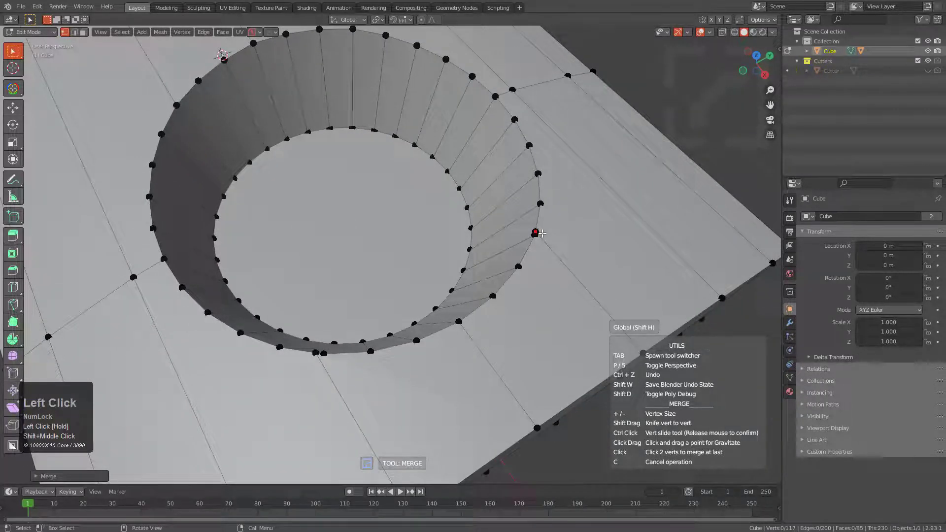
drag(534, 235, 539, 240)
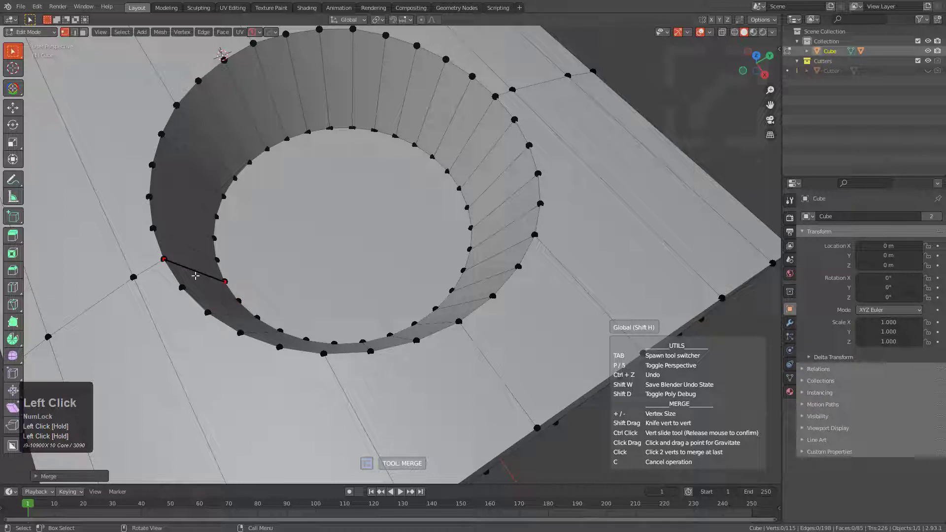
key(space)
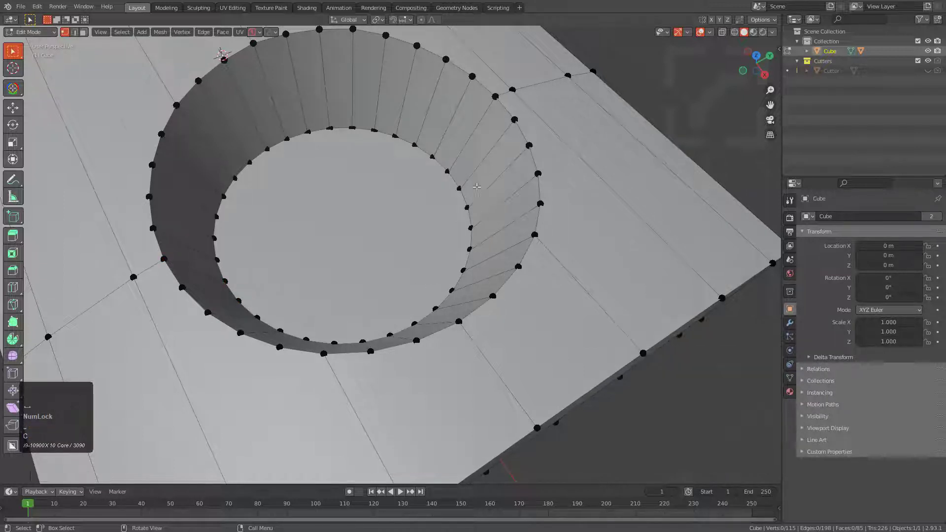
Select the slab's entire mesh in Edit Mode and move it away from the object's origin.
scroll(434, 227, down, 4)
middle_drag(315, 183, 290, 182)
key(Tab)
scroll(305, 207, down, 2)
middle_drag(352, 264, 442, 340)
scroll(428, 282, down, 3)
key(Tab)
key(a)
scroll(440, 348, down, 2)
key(g)
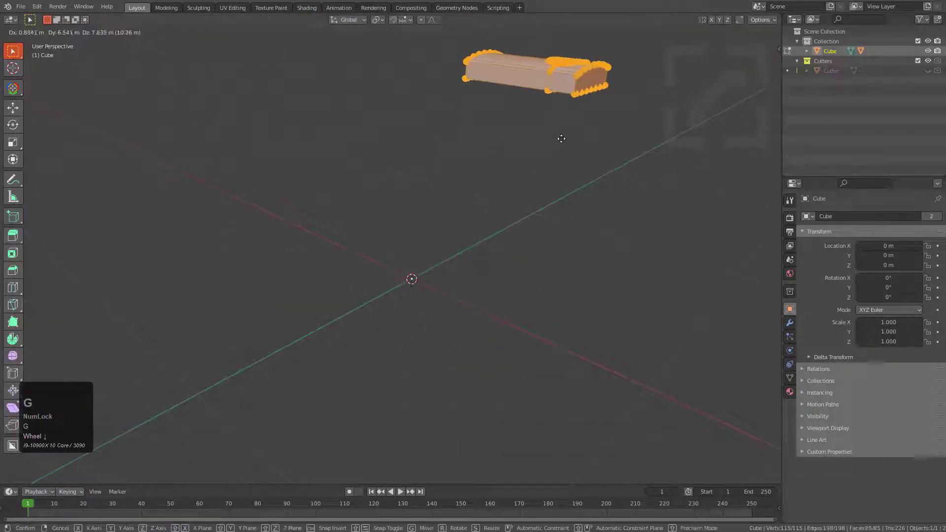
click(561, 142)
Rotate the entire mesh freely and shift it to another position.
key(r)
click(599, 130)
shift+middle_drag(600, 130, 566, 229)
middle_drag(566, 229, 505, 228)
key(g)
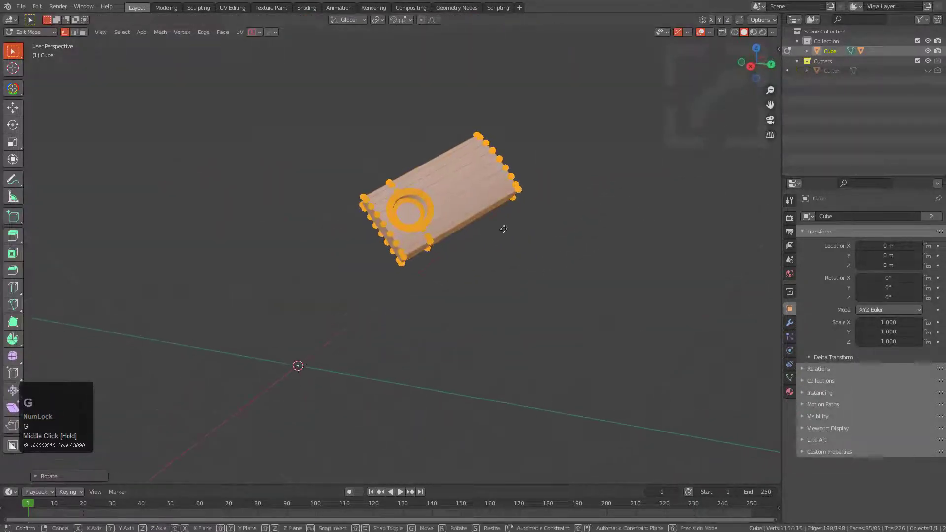
click(359, 173)
Clear the slab object's rotation and location in Object Mode.
key(Tab)
middle_drag(358, 173, 327, 211)
key(alt+r)
key(alt+g)
scroll(423, 219, up, 2)
key(KP_Decimal)
scroll(423, 258, up, 1)
Mark the mesh's sharp edges with the HOps tools and enter Edit Mode.
key(q)
click(423, 258)
key(Tab)
key(Tab)
key(ctrl+grave)
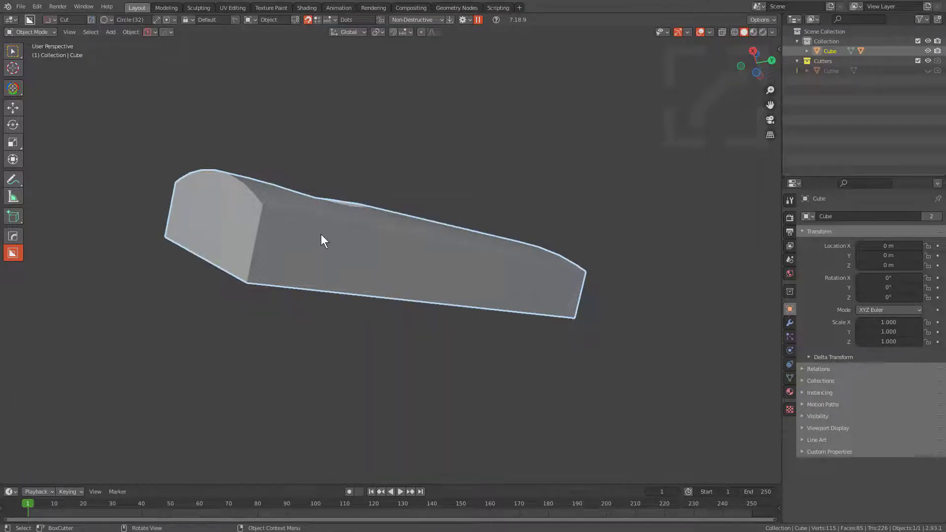
key(Tab)
Select the linked face regions bounded by sharp edges, starting with the curved top, and clear the selection.
middle_drag(320, 235, 211, 231)
key(alt+a)
middle_drag(431, 263, 429, 275)
key(3)
key(l)
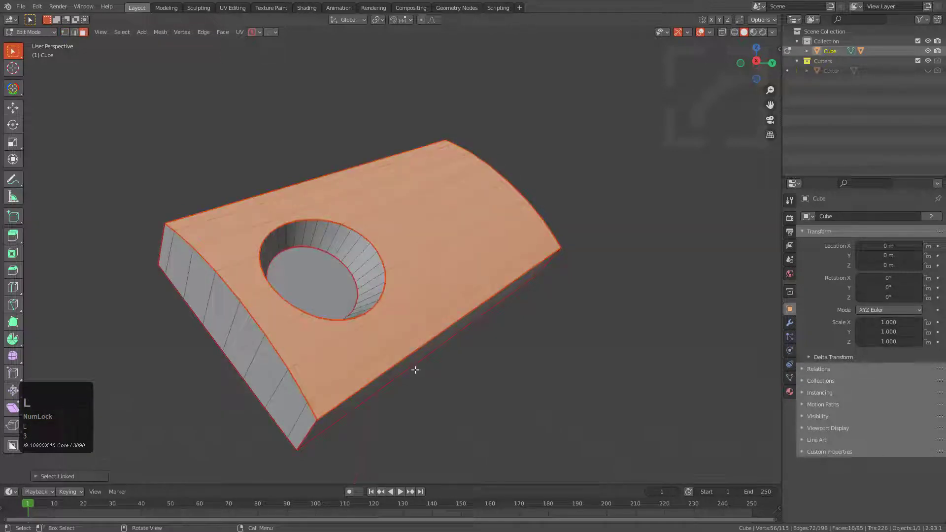
middle_drag(415, 370, 436, 362)
key(l)
middle_drag(296, 352, 355, 379)
key(l)
scroll(428, 260, up, 1)
middle_drag(428, 260, 385, 249)
key(alt+a)
Select the recess's floor face, grow the selection to its walls and convert it to the outer boundary edge loop.
shift+middle_drag(388, 287, 464, 186)
scroll(465, 186, up, 2)
middle_drag(418, 256, 400, 212)
scroll(400, 212, up, 1)
key(3)
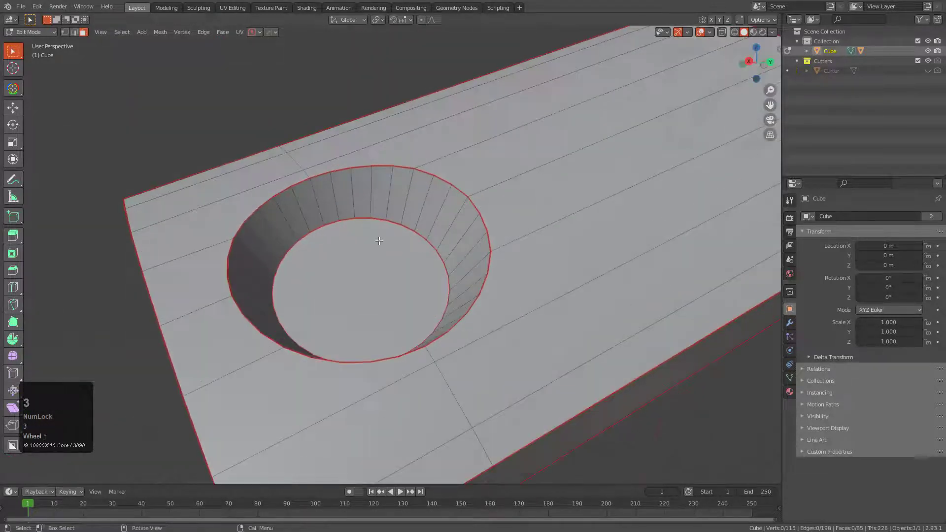
click(381, 255)
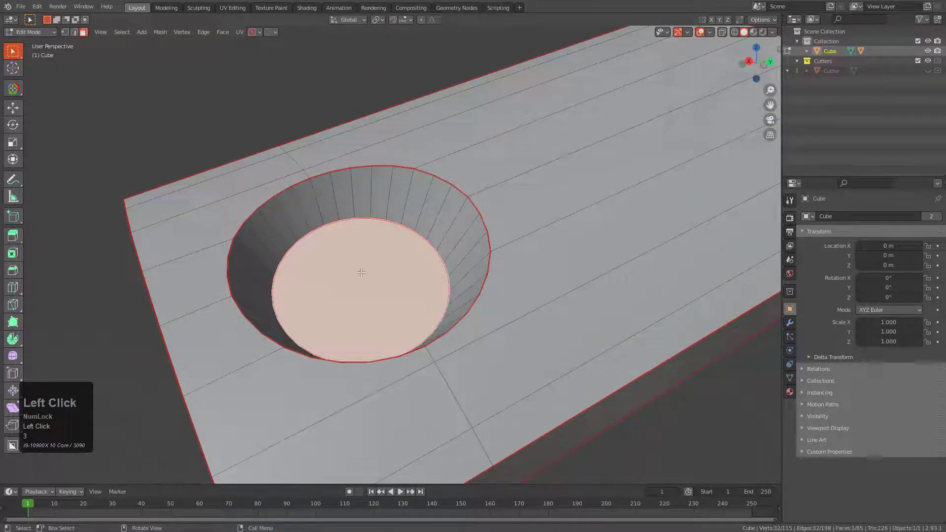
key(ctrl+KP_Add)
middle_drag(391, 256, 421, 248)
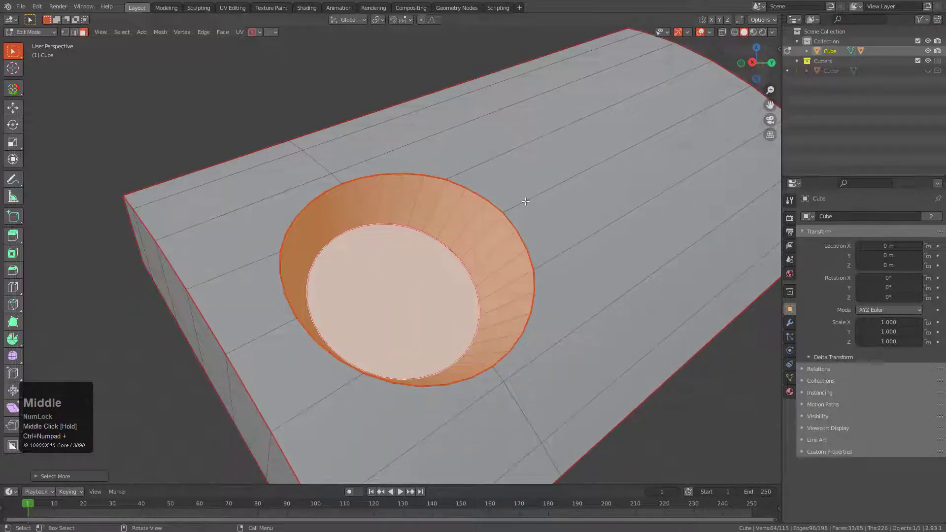
key(shift+grave)
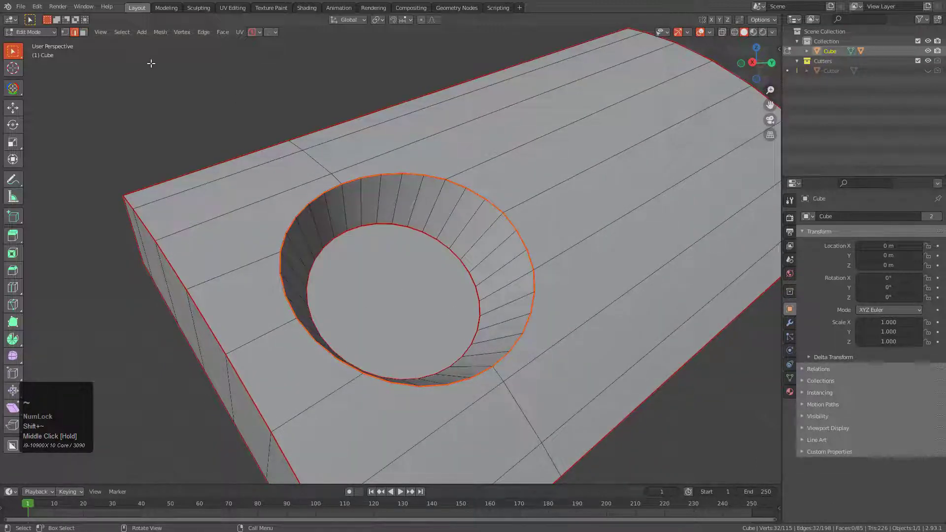
click(165, 32)
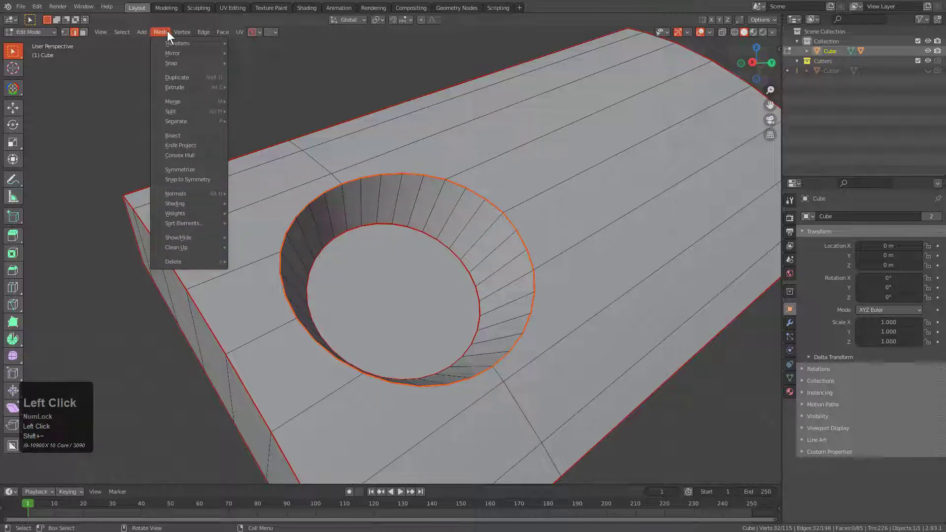
click(119, 29)
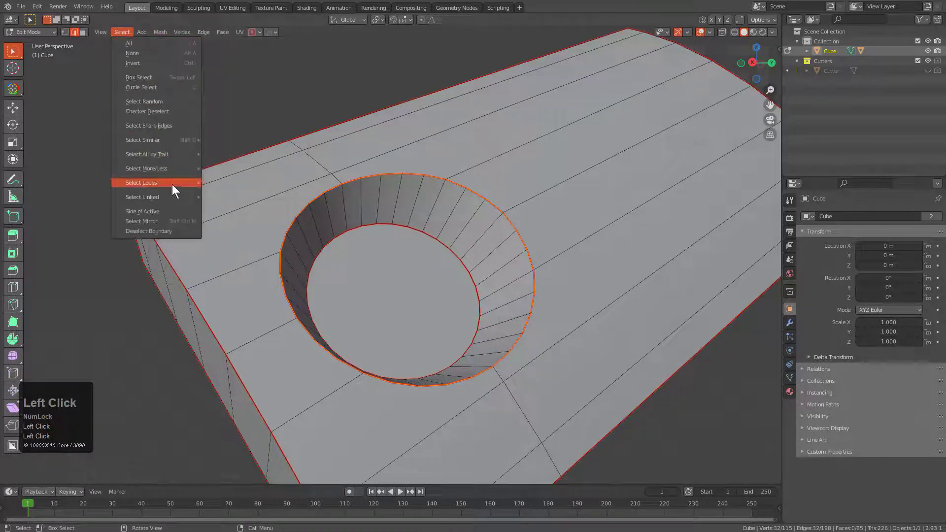
mouse_move(173, 185)
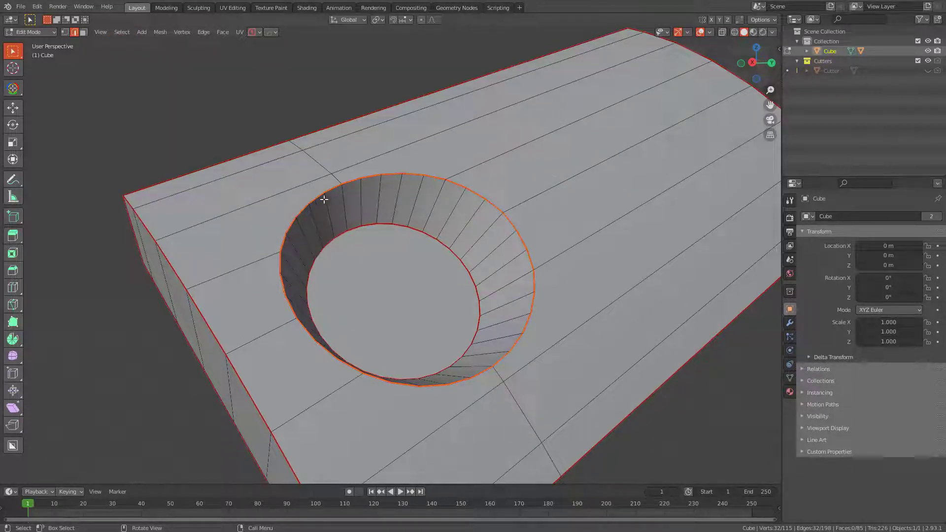
Apply a boundary bevel to the recess's outer rim loop with the Edit Multi select tool.
key(q)
click(493, 198)
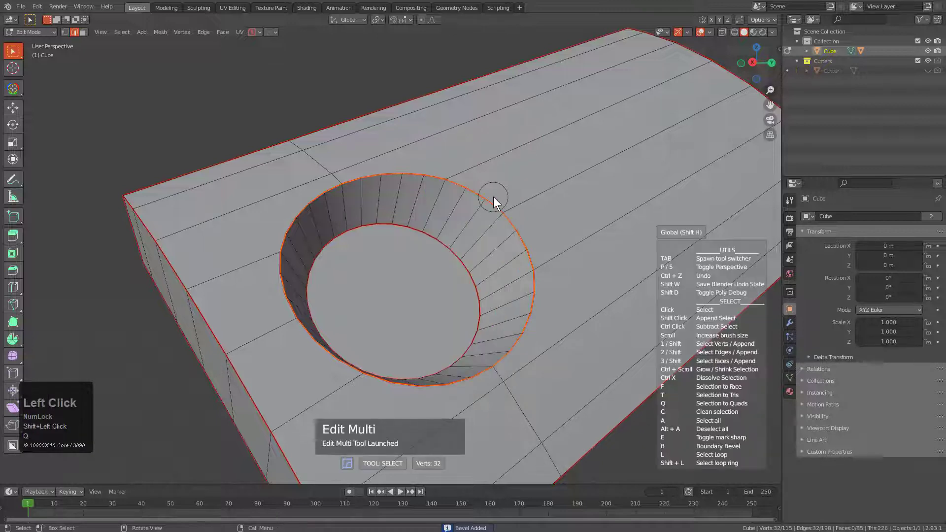
key(b)
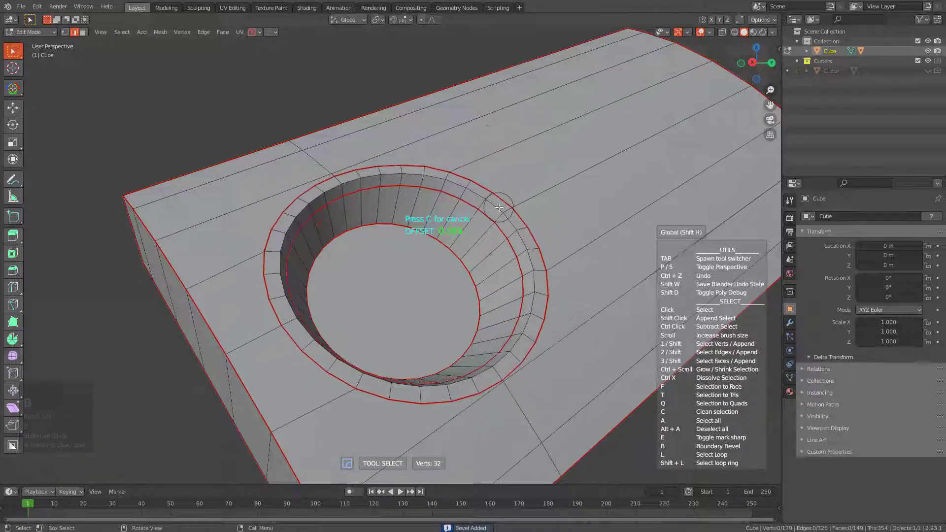
click(499, 207)
Select the recess's floor face, grow the selection over its walls and bevelled rim band, and hide those faces.
key(3)
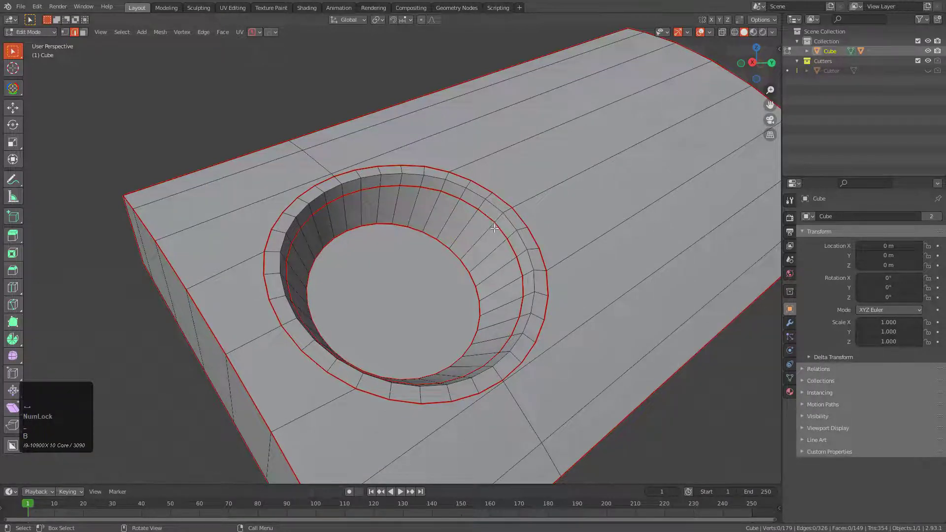
middle_drag(492, 217, 570, 209)
click(429, 298)
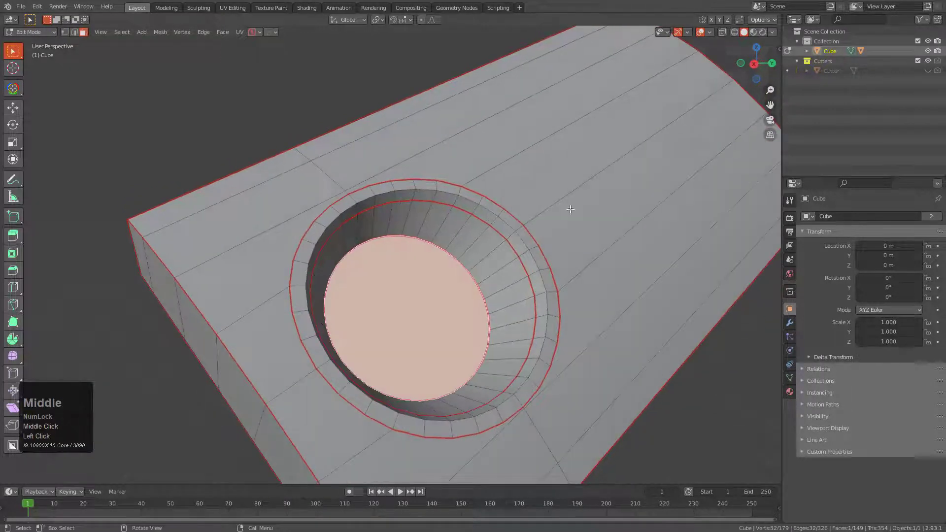
middle_drag(505, 222, 479, 239)
key(ctrl+KP_Add)
key(ctrl+KP_Add)
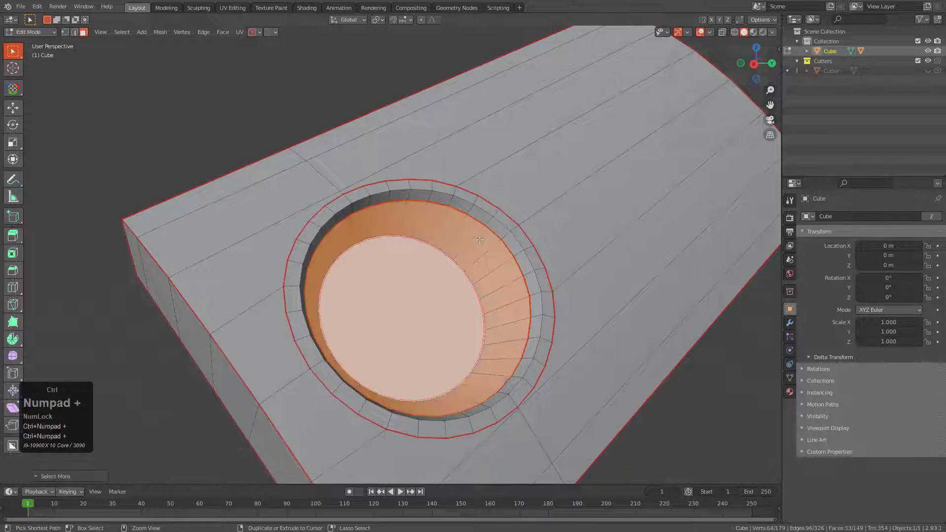
key(ctrl+KP_Add)
key(h)
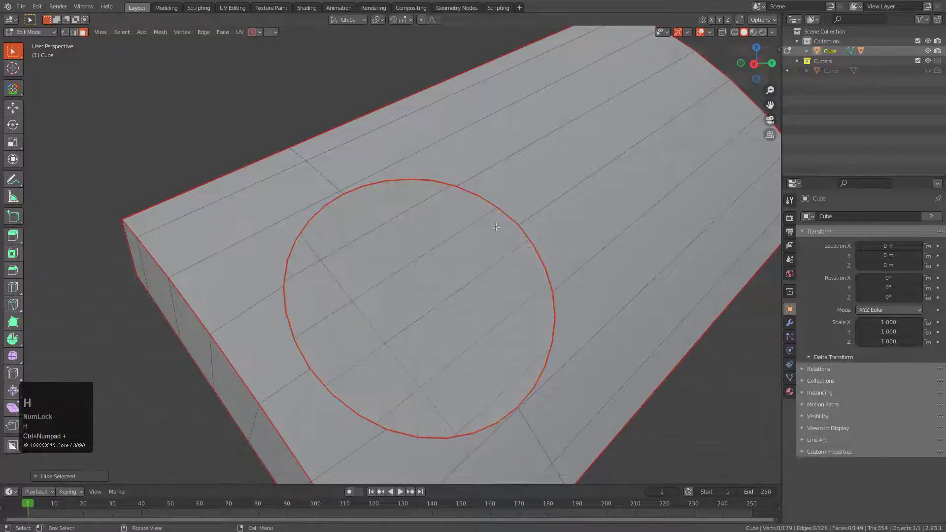
Select the curved top's linked faces bounded by sharp edges and hide all other geometry.
mouse_move(464, 207)
middle_down()
mouse_move(499, 238)
mouse_move(469, 220)
middle_up()
key(3)
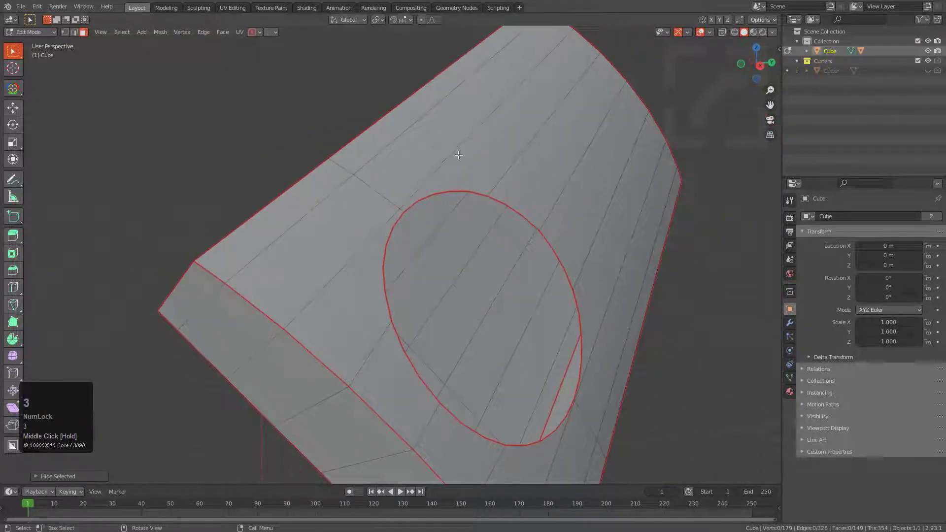
key(l)
key(shift+h)
middle_drag(458, 156, 482, 258)
scroll(458, 259, down, 2)
scroll(459, 259, down, 3)
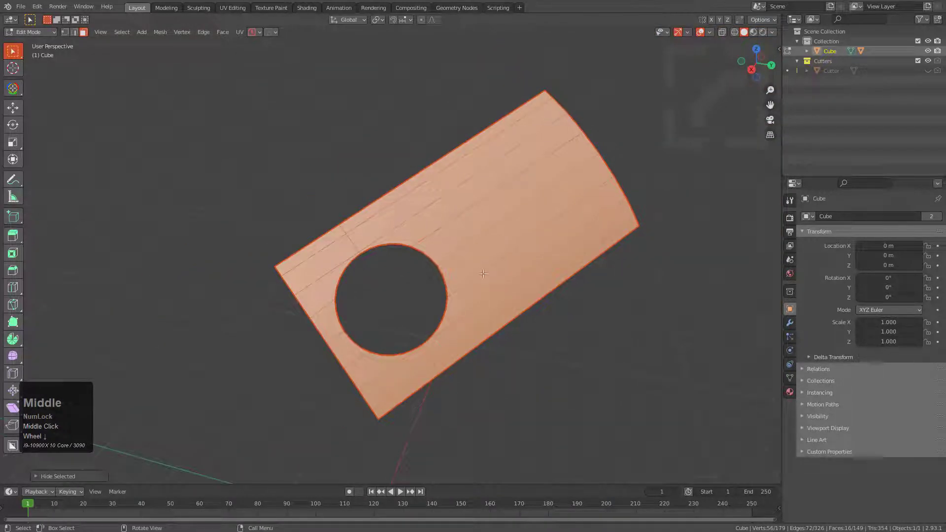
scroll(493, 187, up, 3)
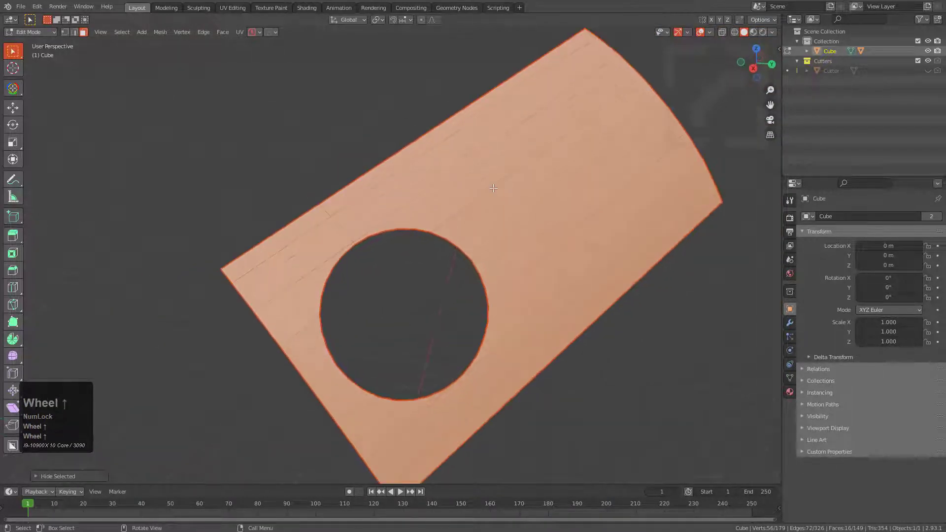
Apply Limited Dissolve to the curved top's faces and select the long strip beside the circular opening.
key(x)
click(492, 188)
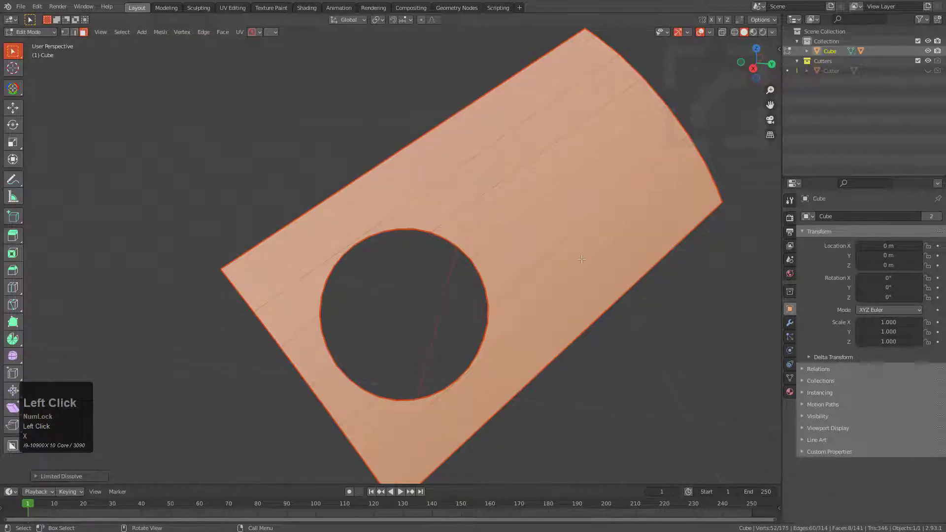
middle_drag(582, 259, 560, 239)
click(541, 294)
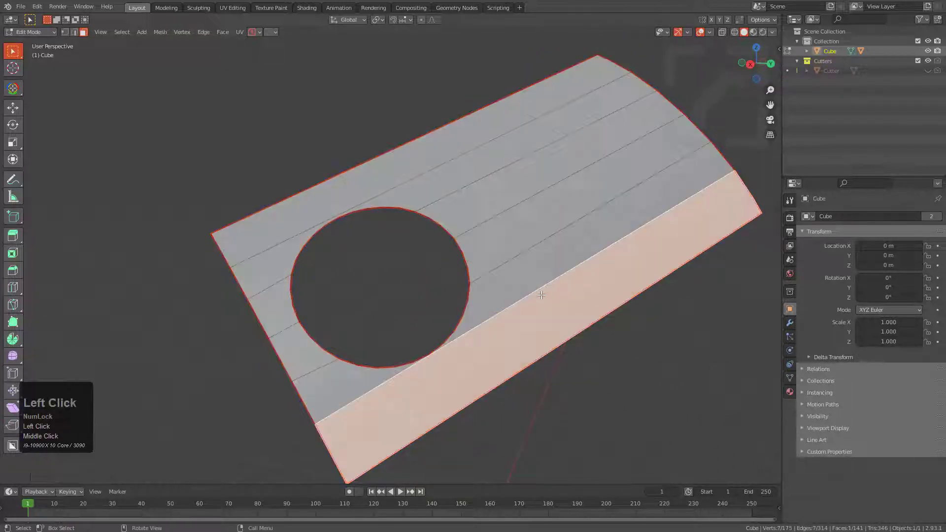
Undo the last dissolve on the curved top and return to Object Mode.
key(ctrl+z)
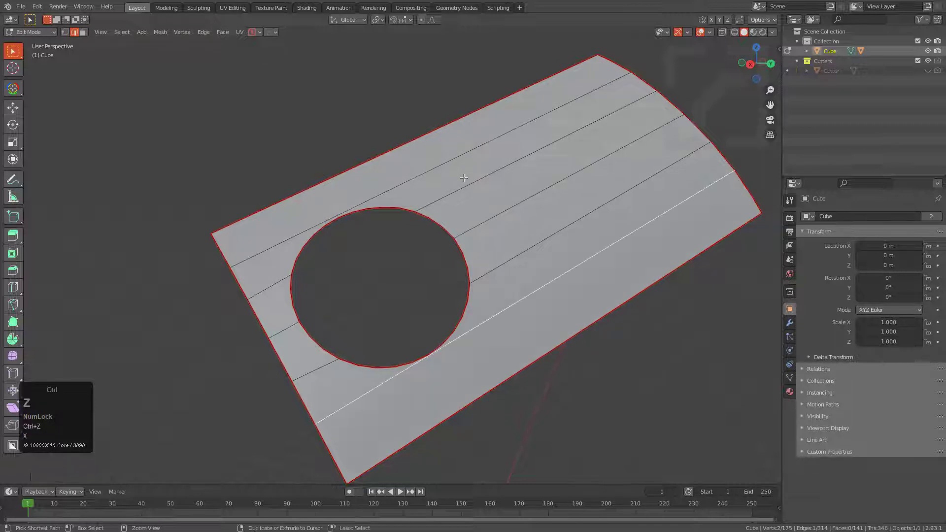
middle_drag(542, 295, 439, 247)
scroll(513, 212, down, 2)
scroll(490, 248, down, 2)
key(Tab)
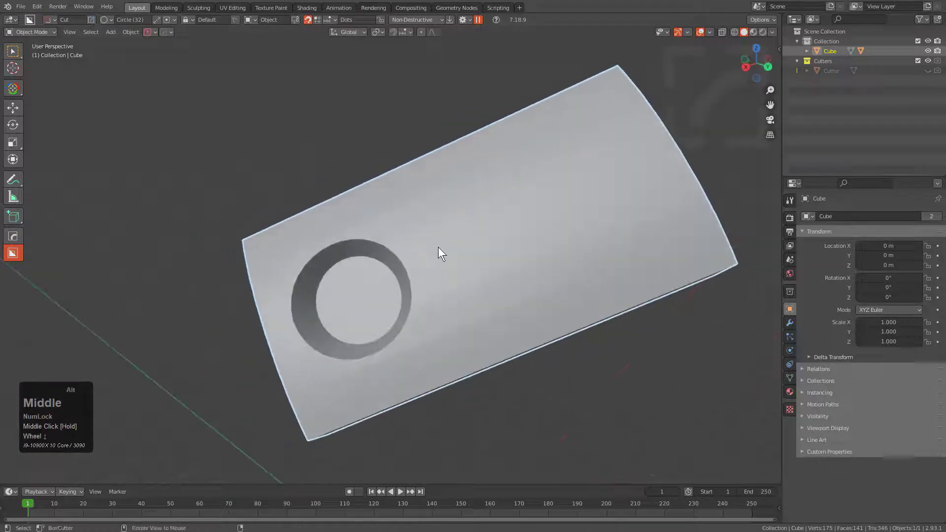
Apply the HOps Eevee HQ viewport setup.
key(v)
click(426, 298)
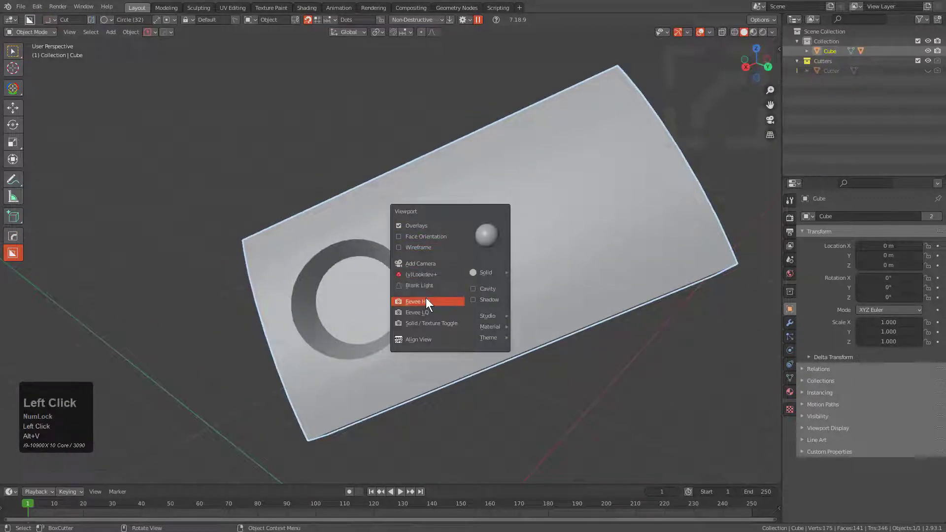
middle_drag(444, 271, 359, 368)
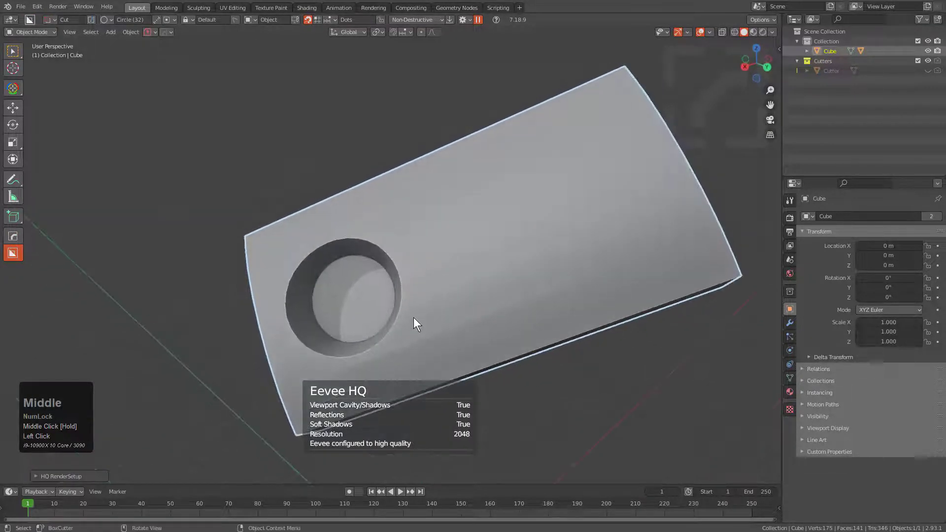
middle_drag(413, 323, 472, 321)
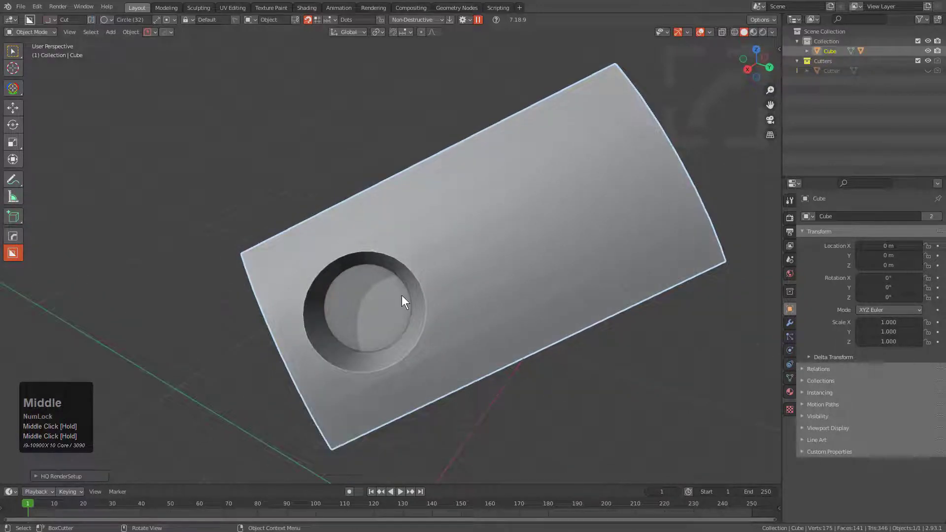
middle_drag(401, 294, 463, 257)
key(q)
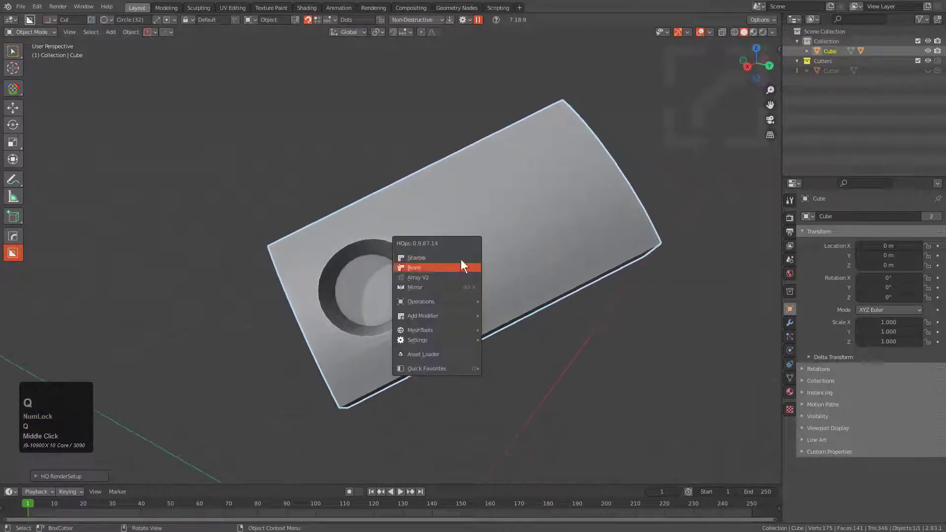
mouse_move(443, 327)
click(515, 354)
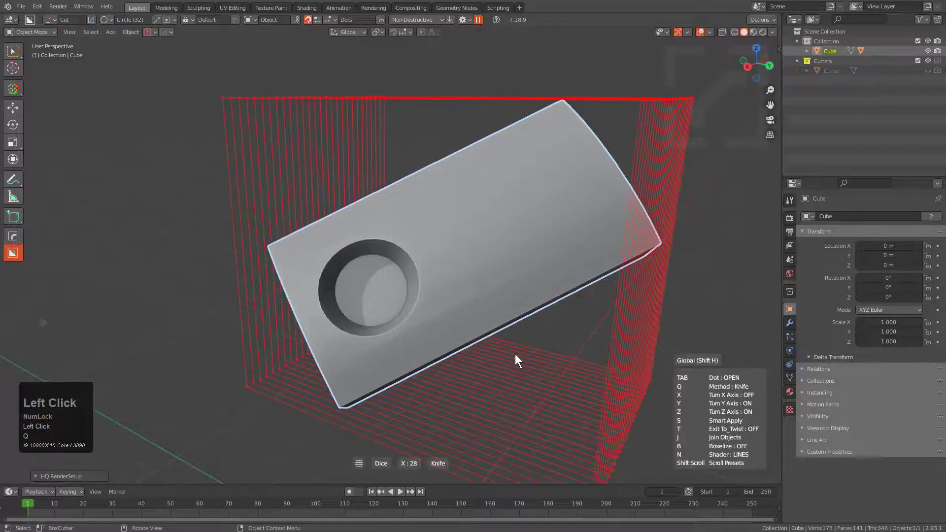
scroll(515, 354, down, 8)
key(y)
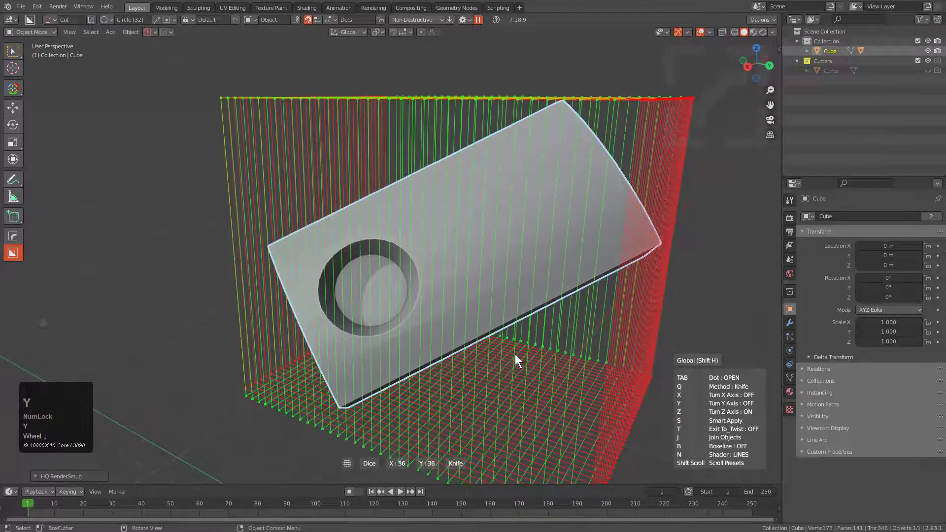
scroll(516, 353, down, 5)
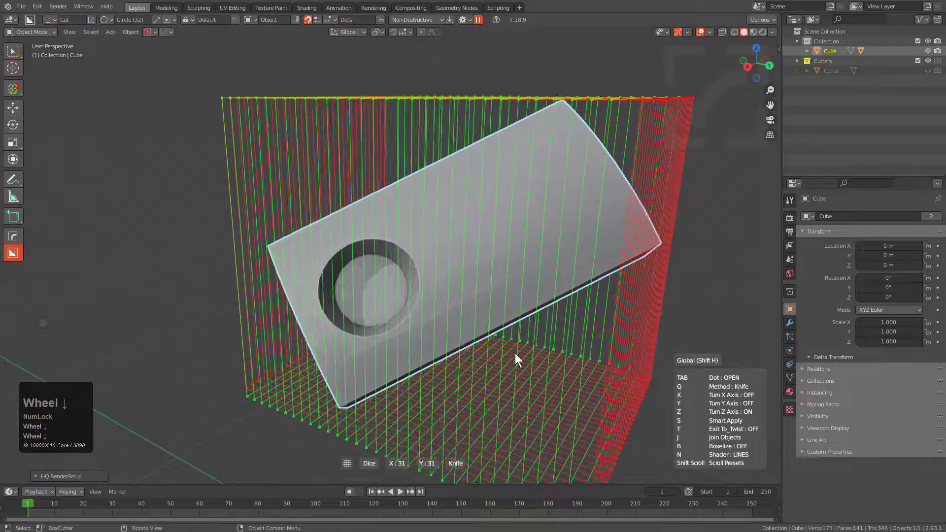
right_click(516, 353)
middle_drag(512, 350, 471, 324)
scroll(354, 166, up, 4)
key(Tab)
key(Tab)
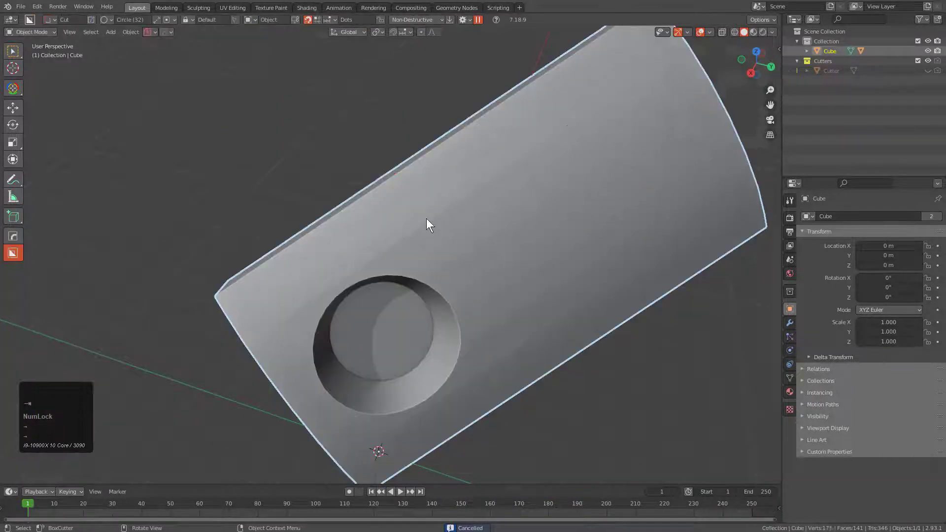
Place an empty on the outer long edge of the slab's flat side with HOps Set Origin in Empty mode, oriented along that edge.
middle_drag(426, 228, 469, 239)
key(q)
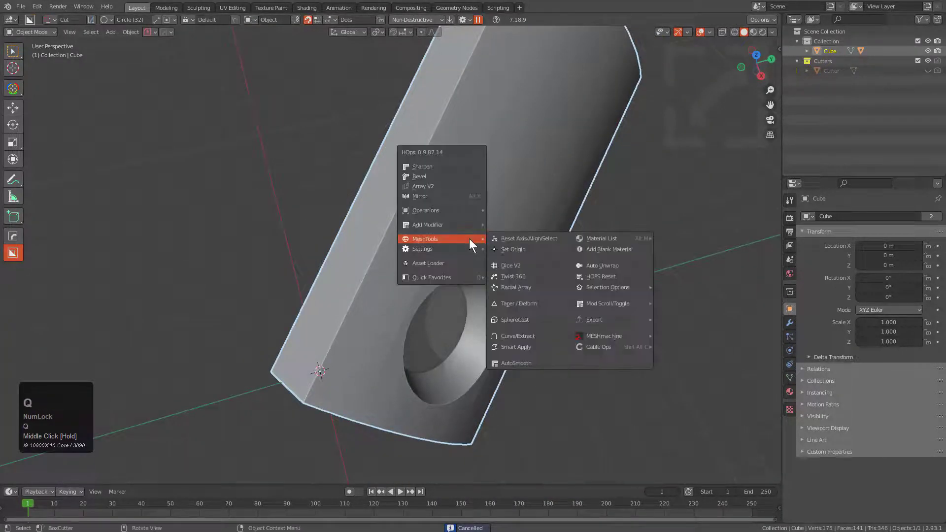
click(507, 249)
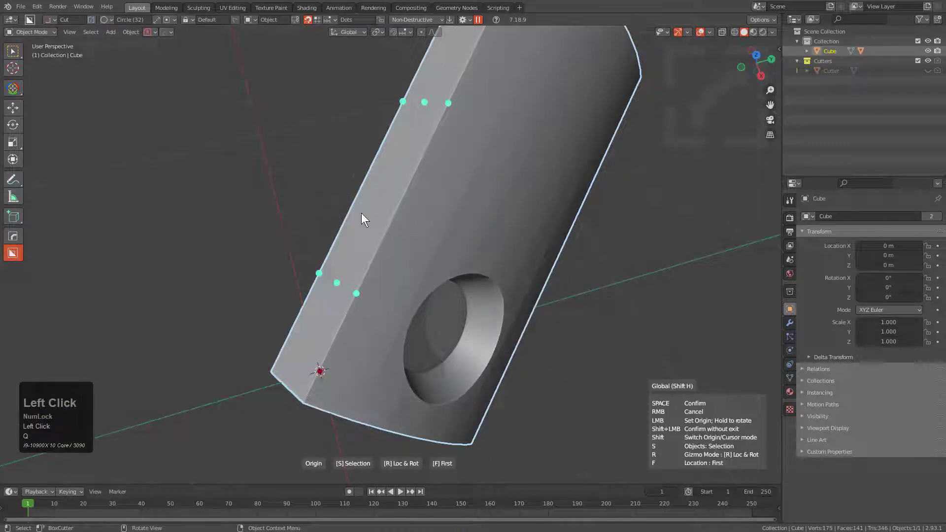
key(a)
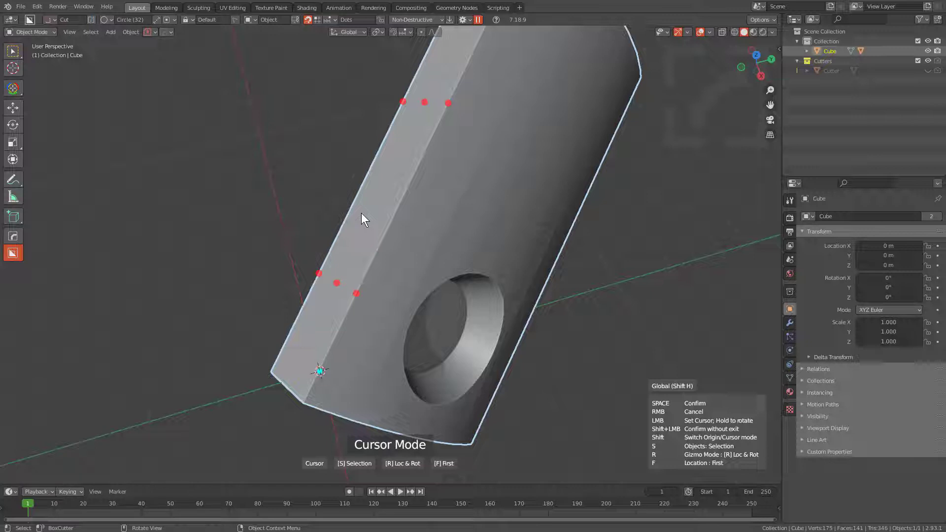
key(a)
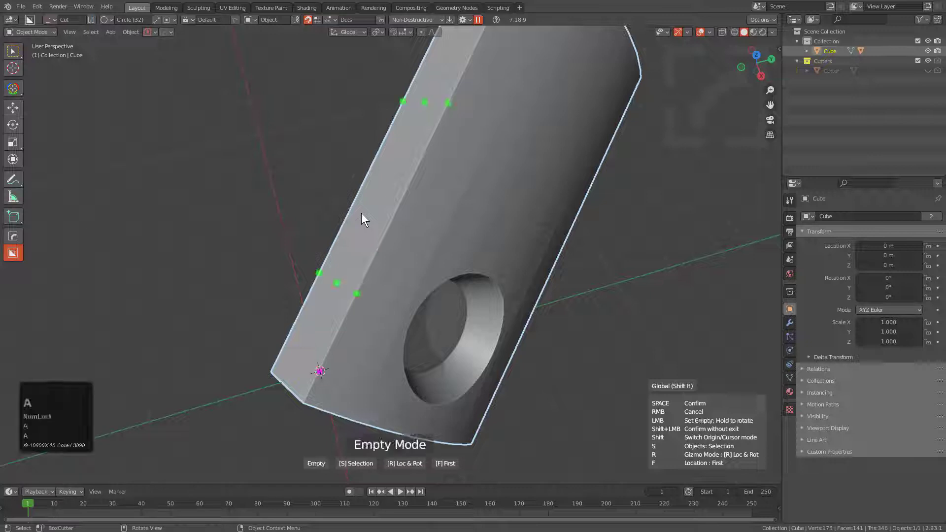
click(320, 274)
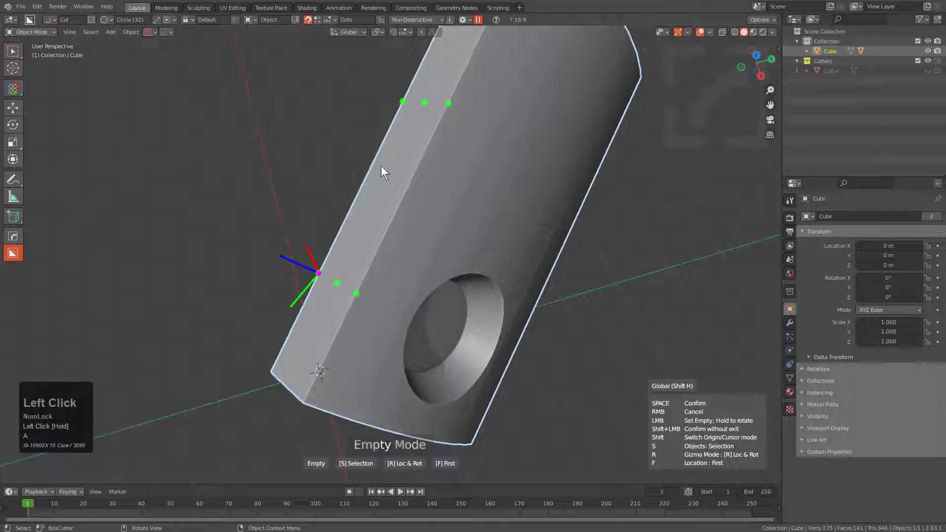
click(403, 103)
scroll(418, 179, down, 2)
middle_drag(418, 180, 307, 241)
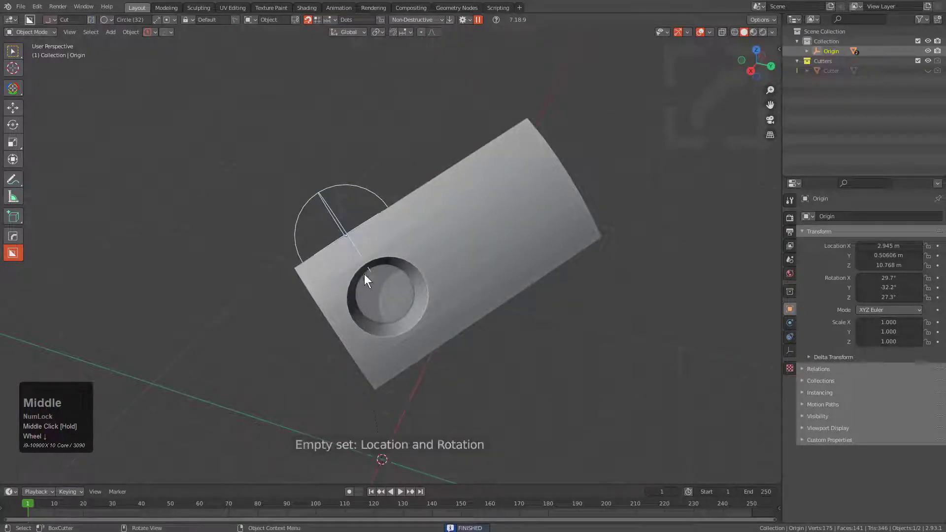
Add the slab to the selection with the empty, making the slab the active object.
middle_click(419, 225)
scroll(424, 229, down, 2)
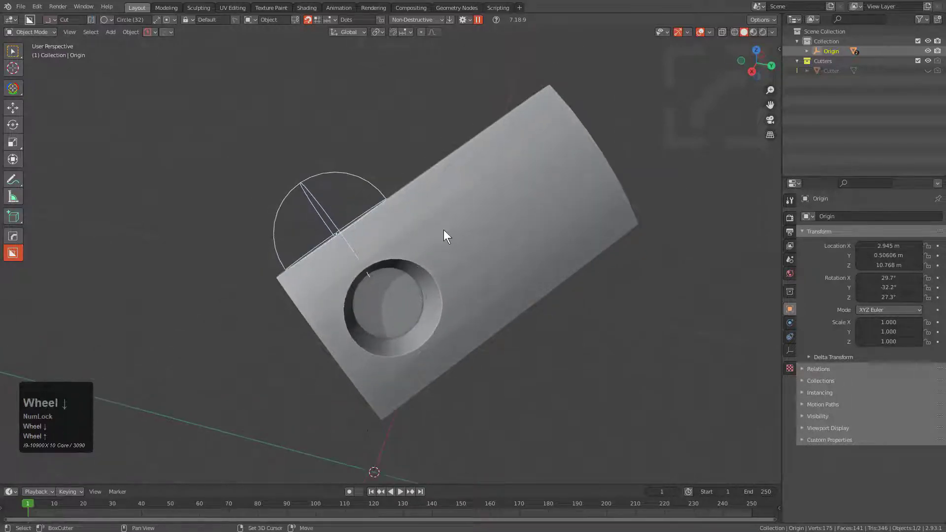
click(447, 229)
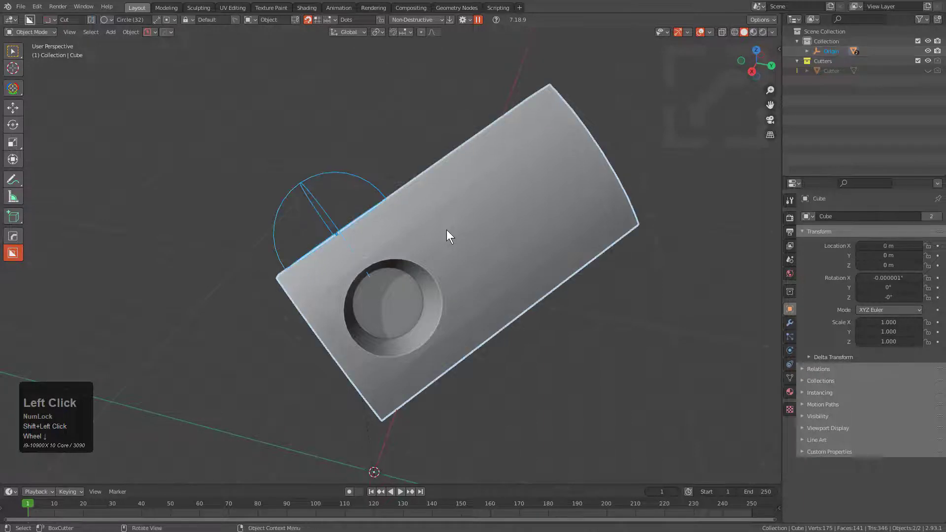
key(Tab)
middle_drag(446, 230, 476, 220)
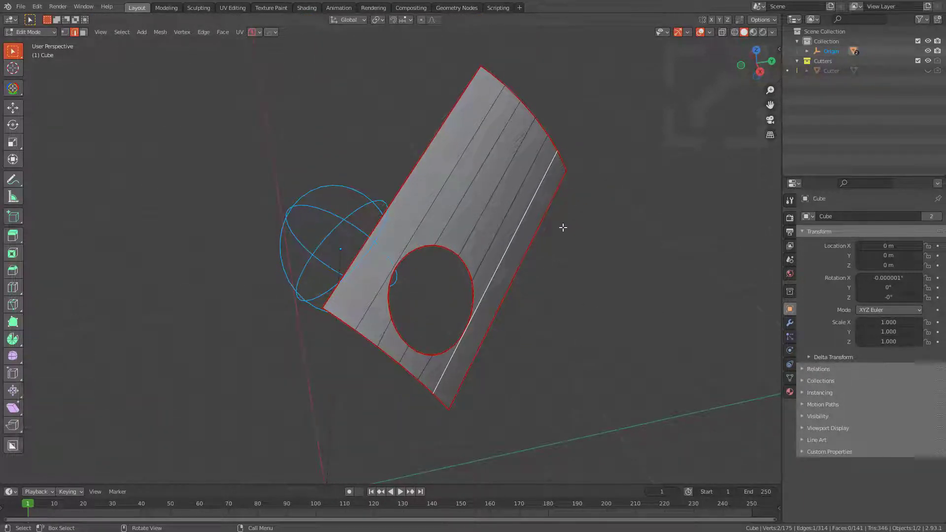
middle_drag(562, 226, 551, 228)
key(q)
click(539, 272)
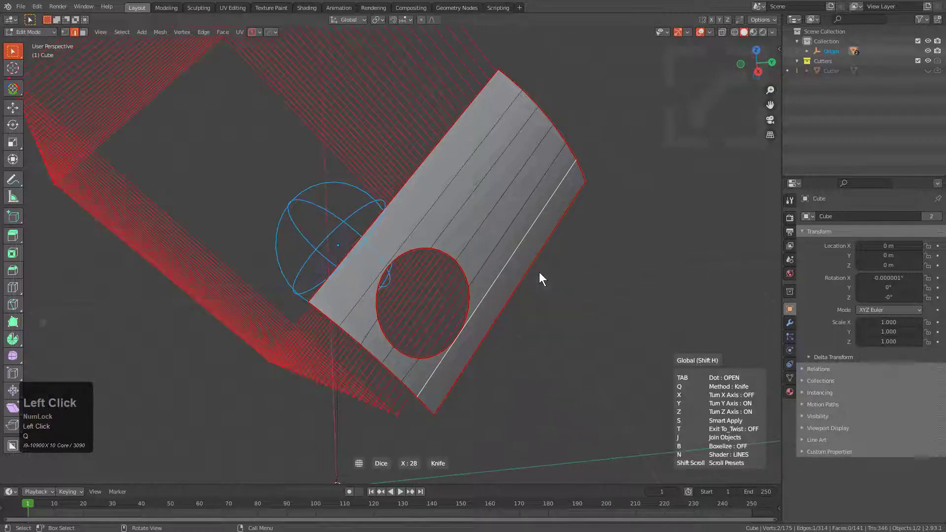
middle_drag(539, 272, 503, 256)
middle_drag(519, 258, 530, 258)
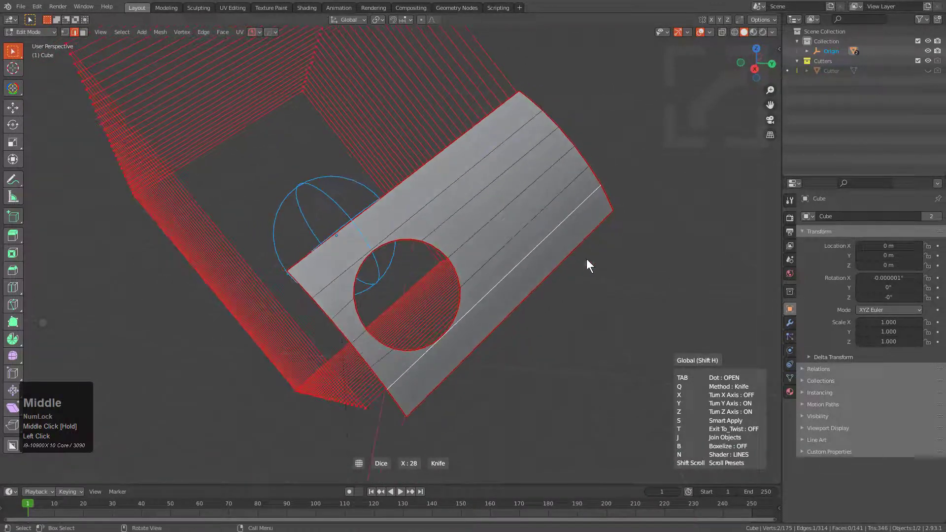
key(z)
middle_drag(667, 282, 566, 285)
scroll(641, 282, up, 2)
scroll(641, 283, down, 1)
scroll(640, 283, up, 3)
scroll(641, 282, down, 1)
scroll(566, 285, down, 2)
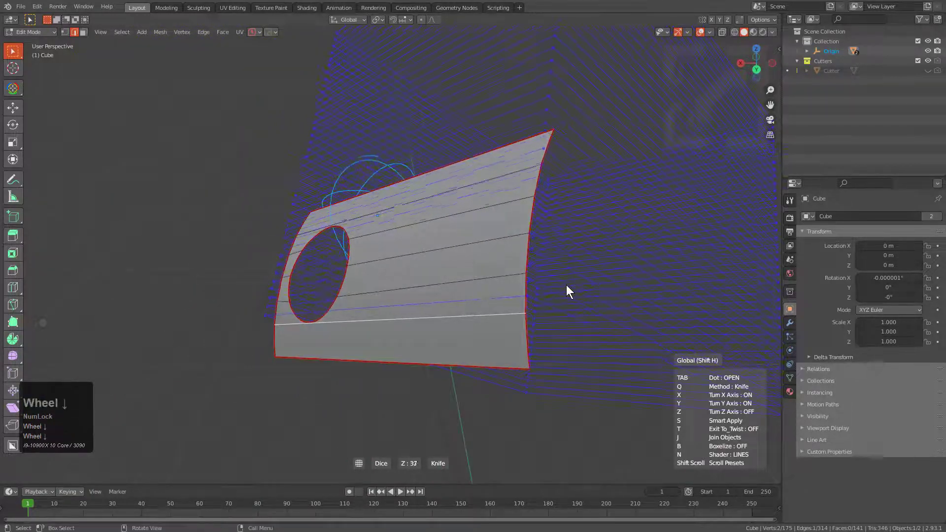
right_click(567, 268)
Start a HOps Dice on the slab from Object Mode and adjust the Z-axis cuts across its curved top to 35.
middle_click(471, 250)
key(q)
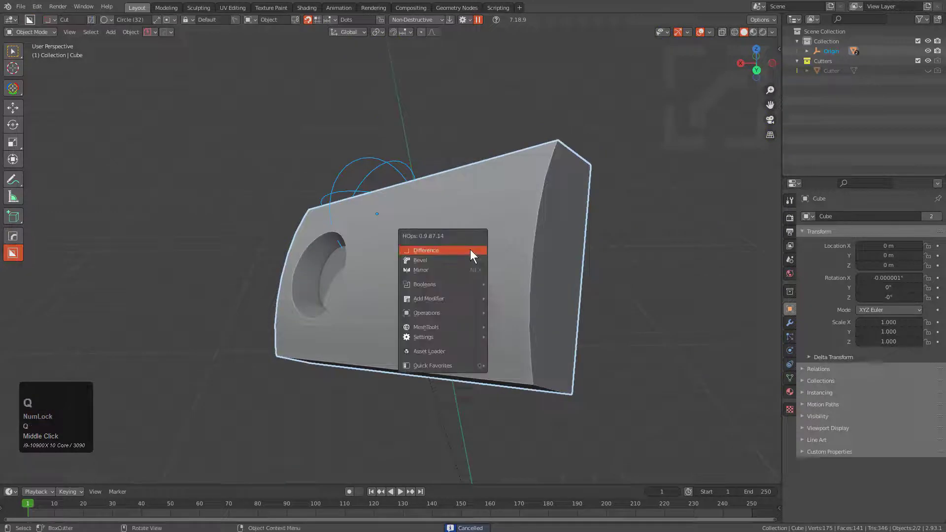
mouse_move(448, 329)
click(511, 356)
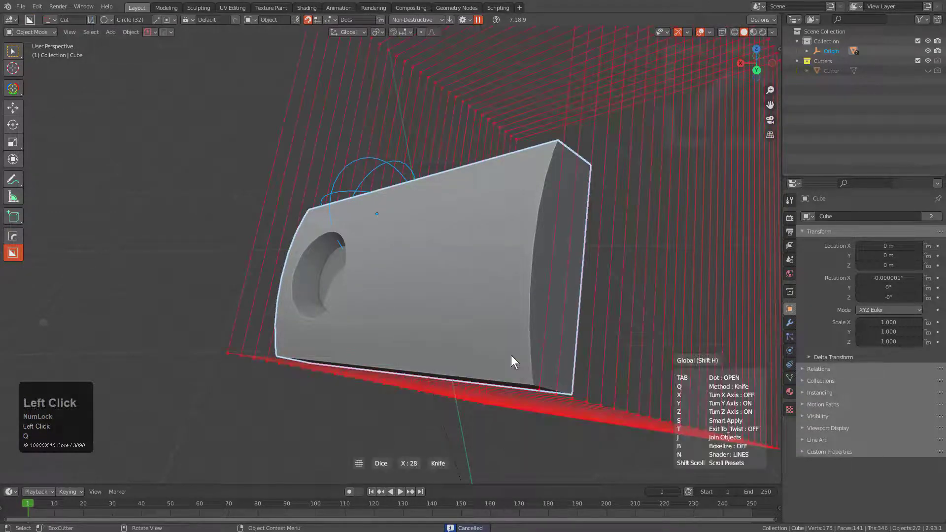
scroll(379, 317, down, 4)
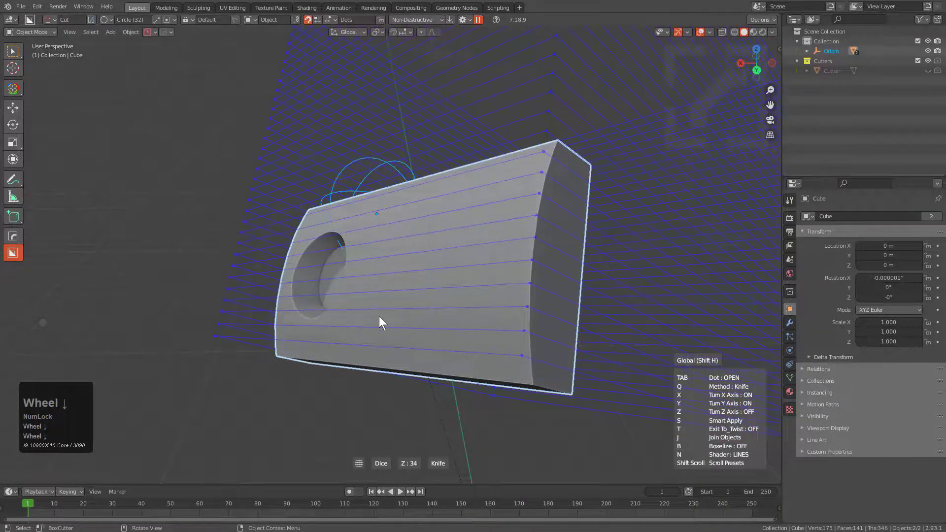
scroll(379, 317, up, 1)
middle_drag(379, 316, 475, 295)
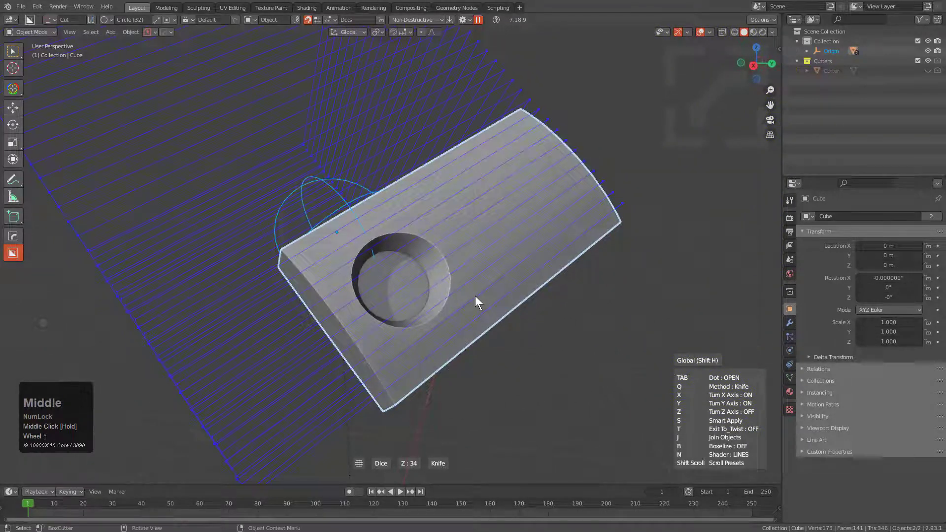
scroll(478, 295, down, 1)
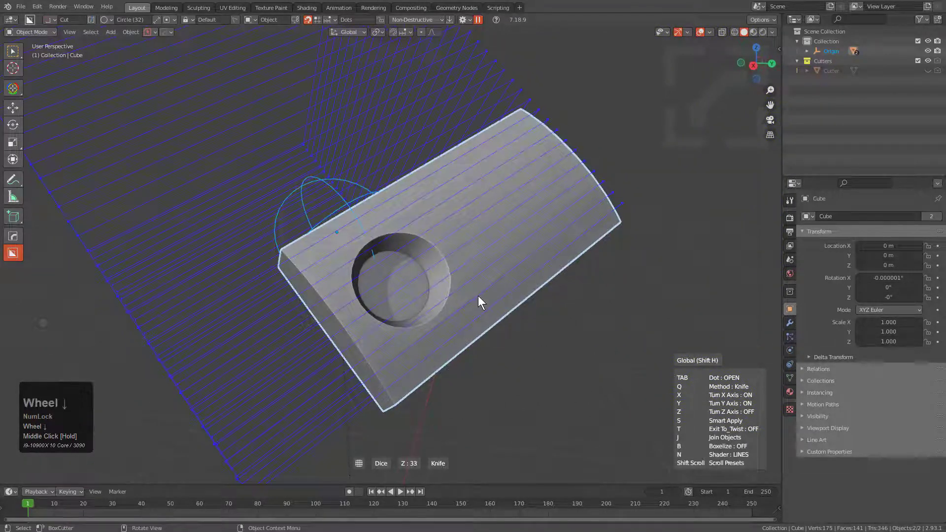
scroll(478, 295, up, 1)
scroll(478, 296, down, 1)
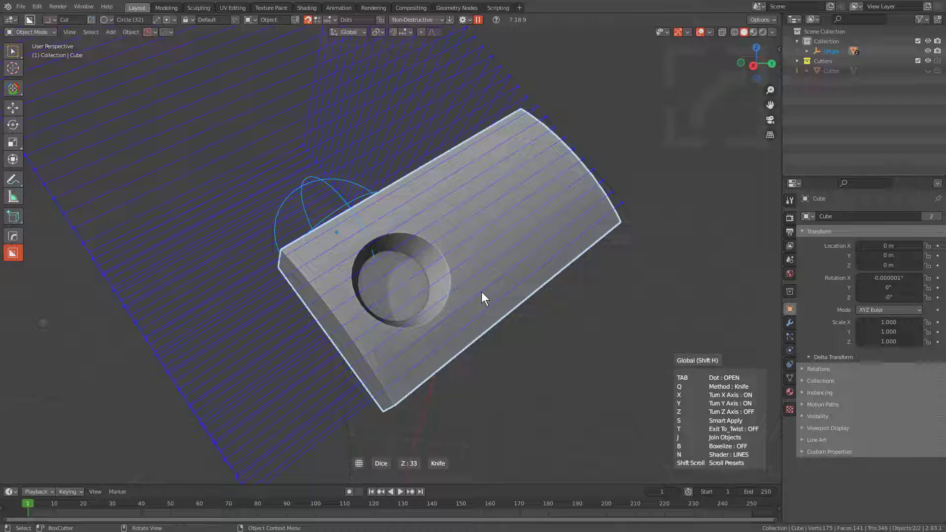
middle_drag(481, 291, 454, 303)
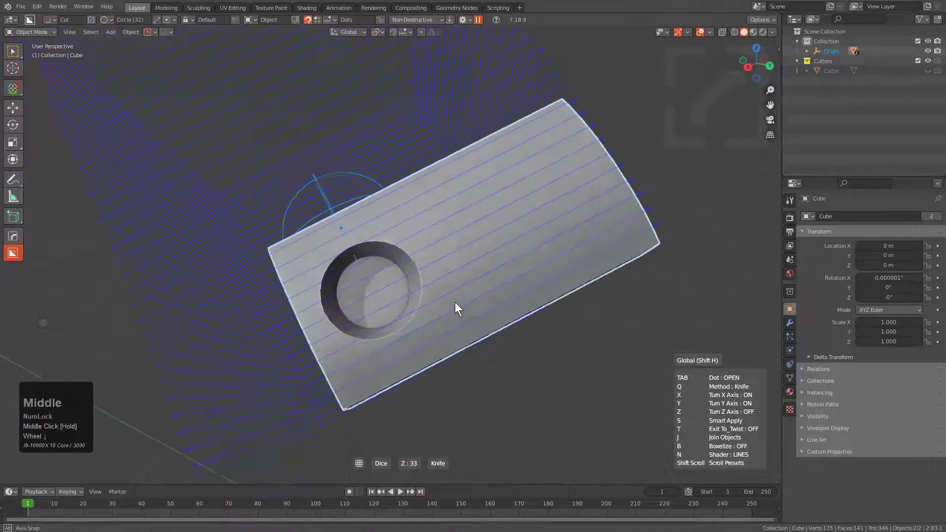
scroll(455, 303, up, 1)
scroll(455, 301, down, 1)
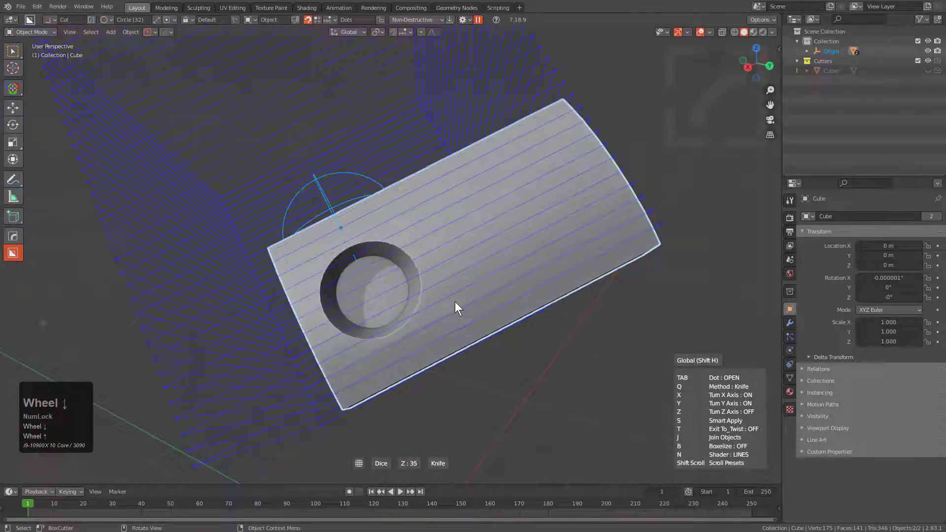
Try the Boxelize option of the dice with 33 segments.
key(b)
scroll(454, 302, up, 2)
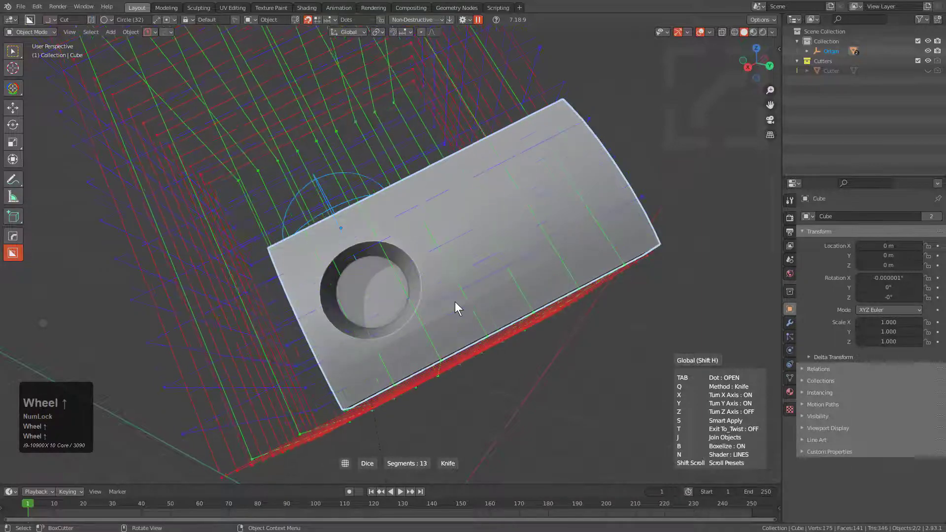
scroll(454, 302, up, 11)
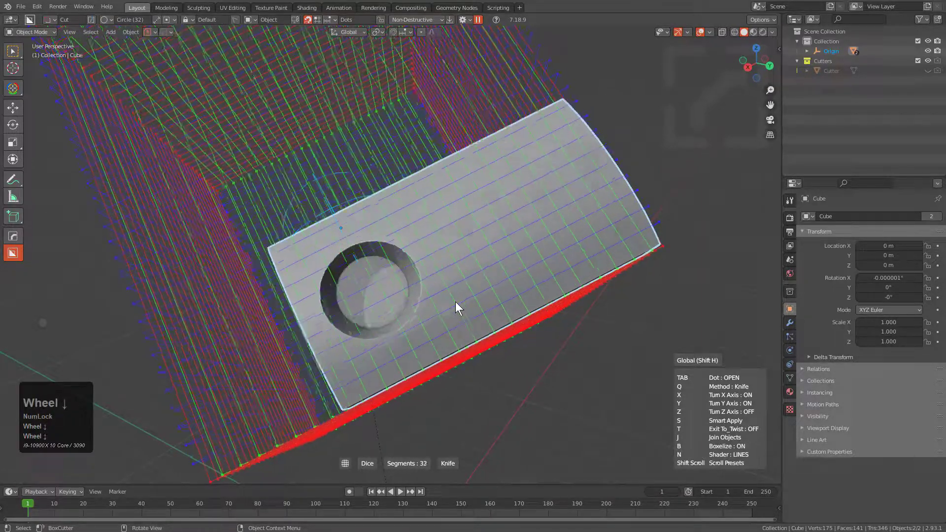
scroll(455, 302, down, 3)
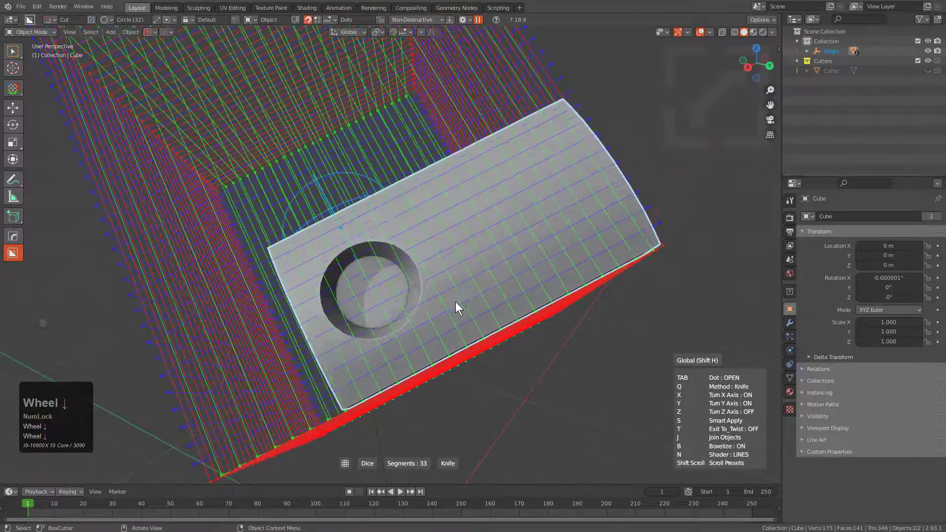
Turn off Boxelize, enable the Y axis for 26 Y and 31 Z cuts, and apply the knife dice.
key(Tab)
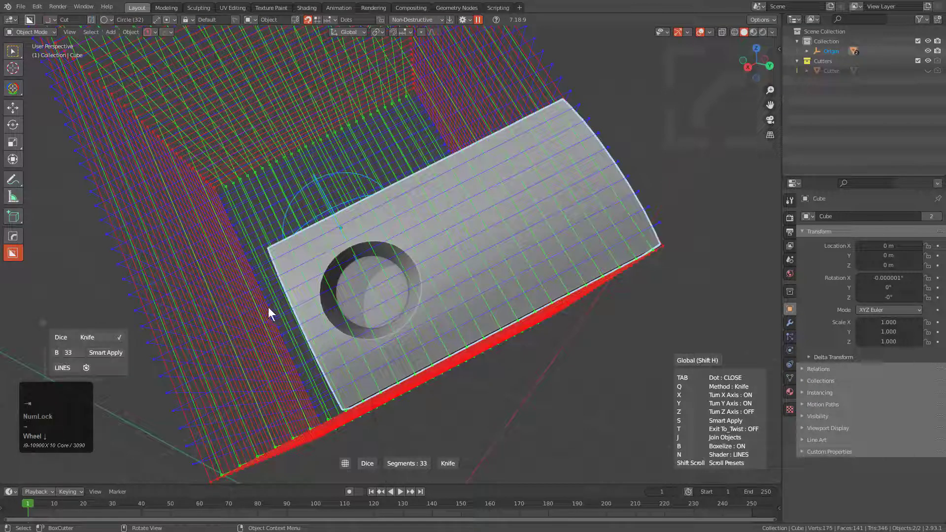
click(57, 353)
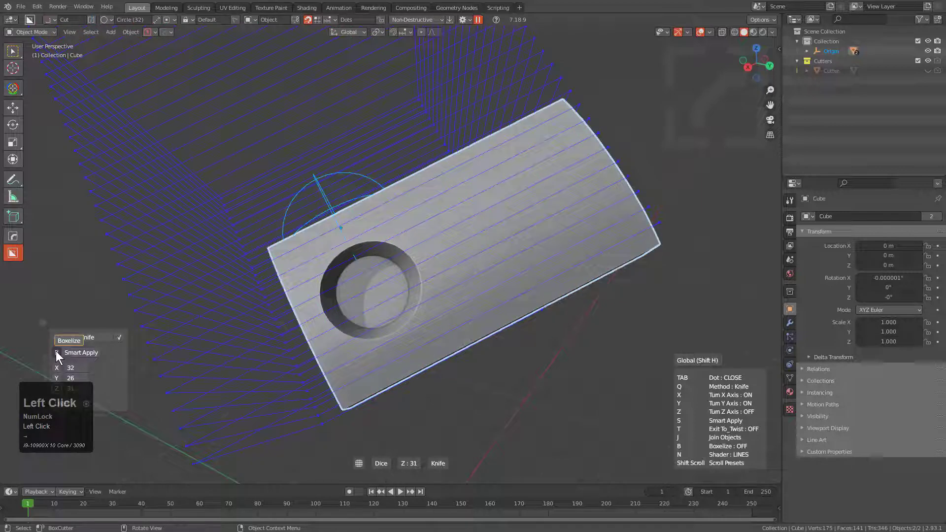
click(54, 380)
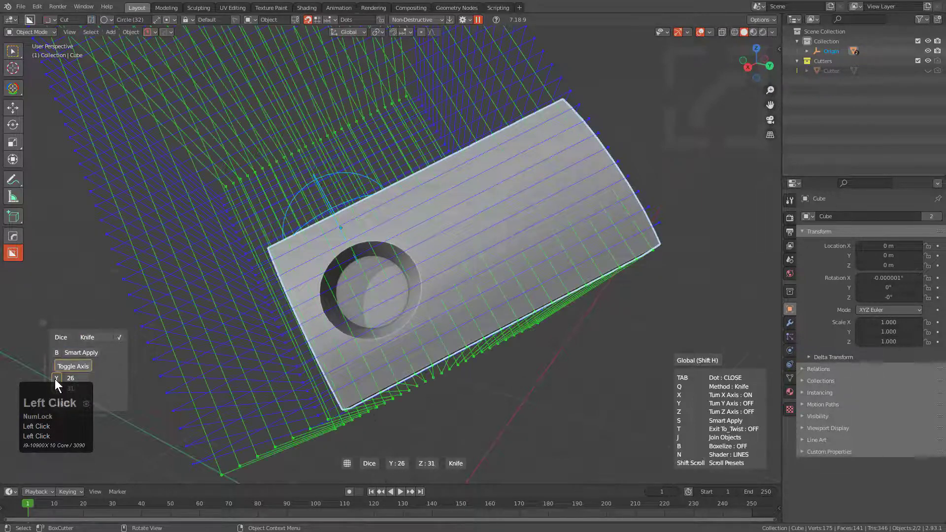
click(491, 234)
Enter Edit Mode on the slab and examine the diced grid around the circular opening.
scroll(477, 252, up, 3)
key(Tab)
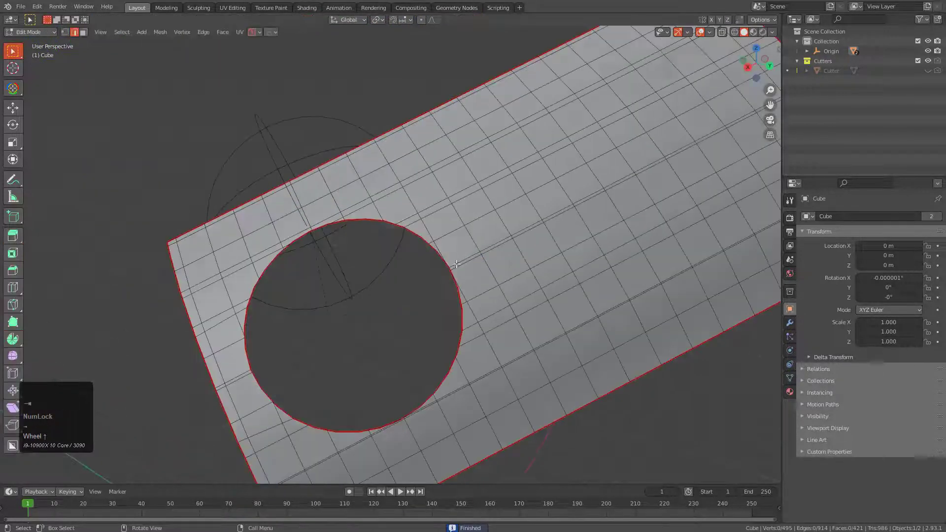
middle_drag(477, 252, 275, 253)
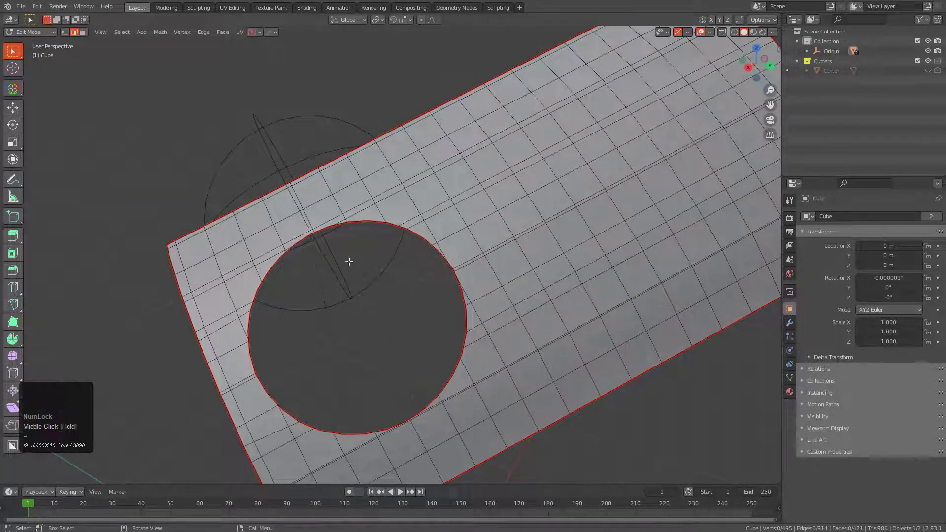
scroll(381, 252, down, 1)
middle_click(496, 216)
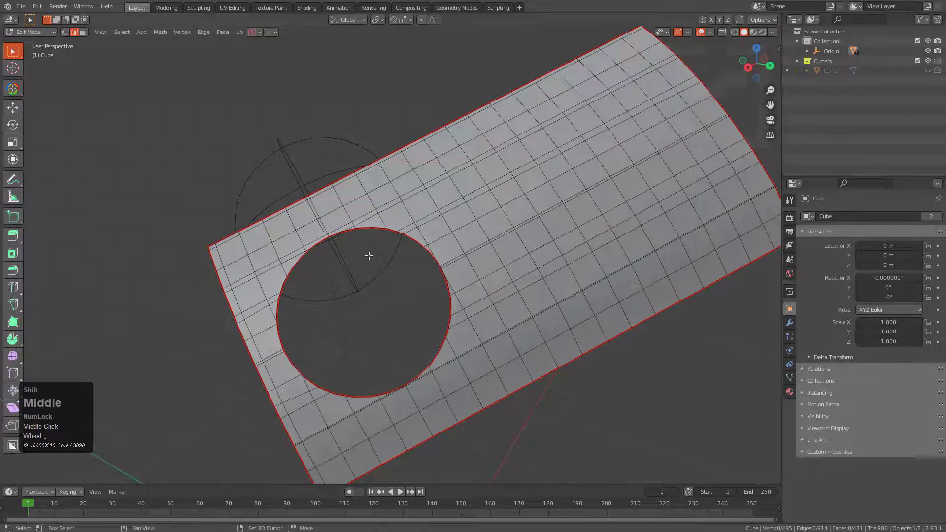
Select the redundant lengthwise edge loop above the circular opening, adding the leftover lengthwise edges between the opening and the slab's short end.
shift+middle_drag(382, 248, 409, 240)
scroll(410, 231, up, 1)
key(2)
alt+click(431, 179)
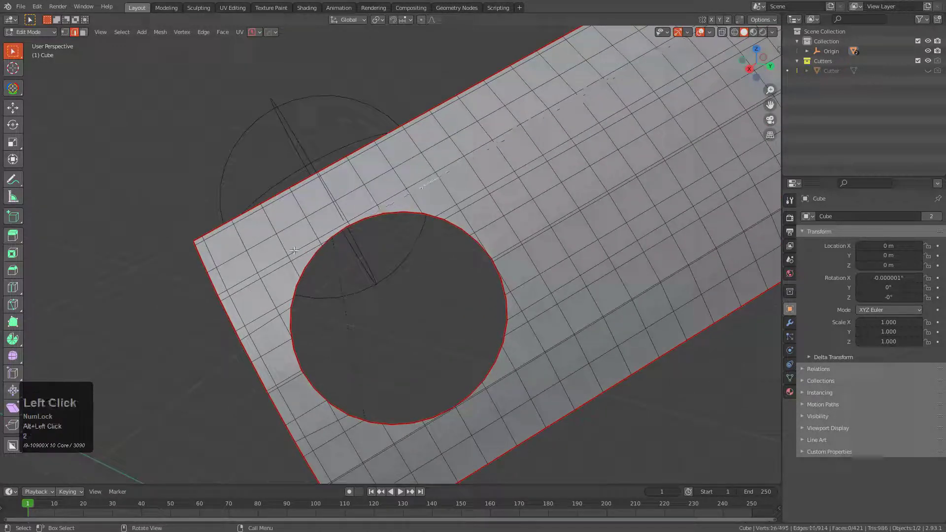
alt+shift+click(276, 270)
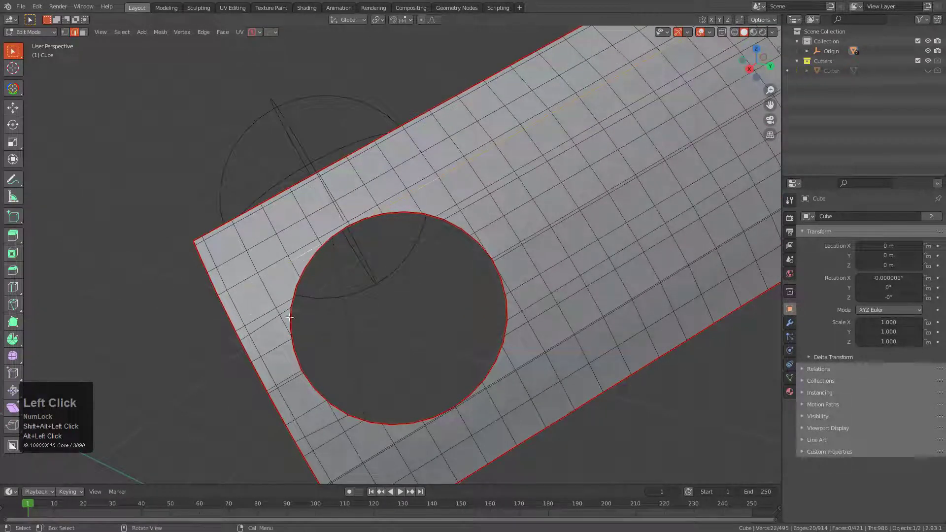
alt+shift+click(267, 331)
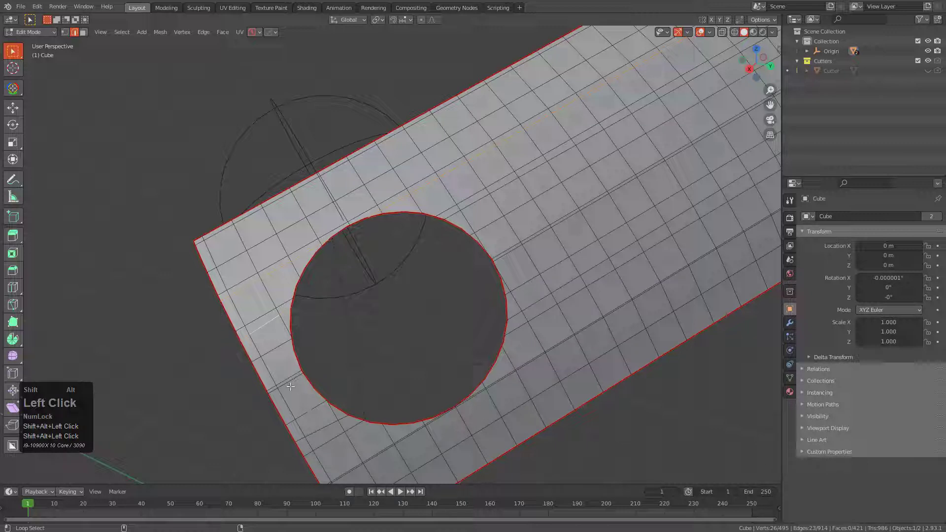
alt+shift+click(290, 387)
Add the redundant lengthwise edge loop passing just below the circular opening to the selection, including its continuation along the slab.
middle_drag(290, 386, 303, 292)
shift+click(256, 340)
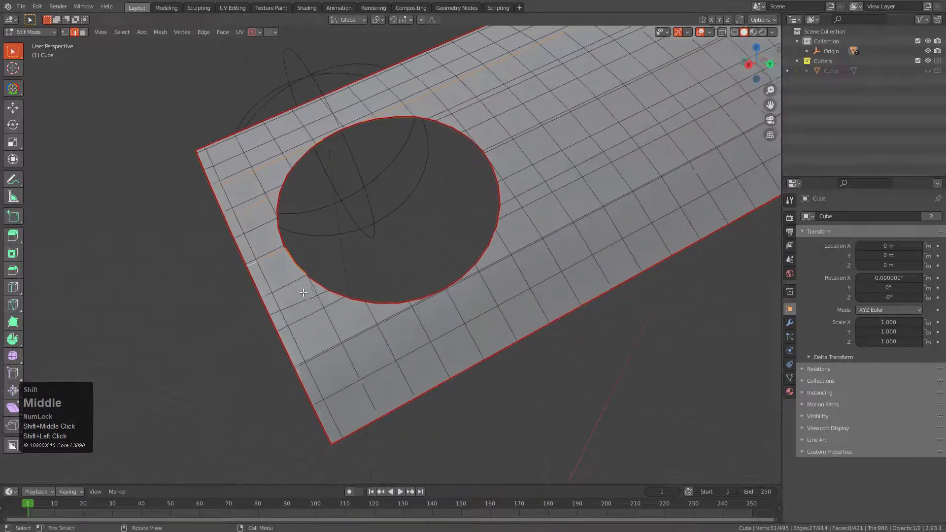
scroll(303, 292, up, 2)
alt+shift+click(273, 318)
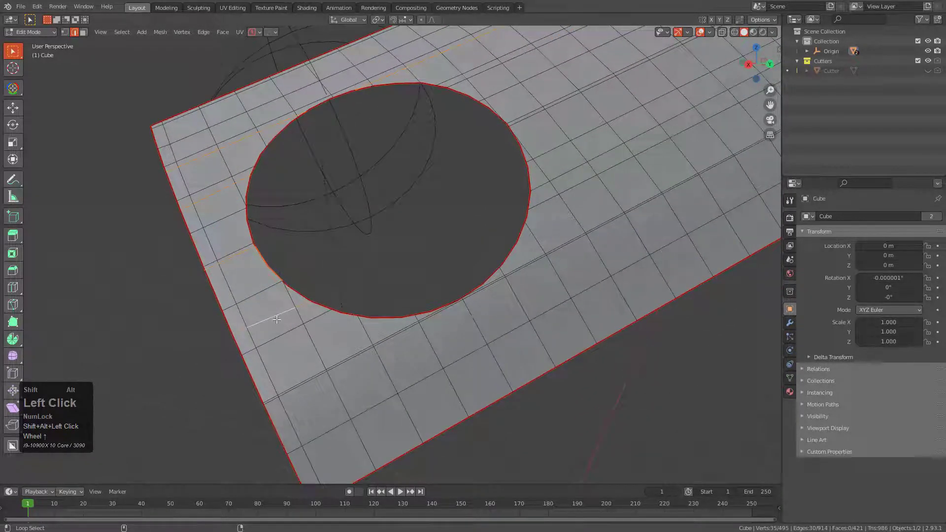
key(ctrl+z)
alt+shift+click(355, 359)
alt+shift+click(517, 264)
shift+middle_drag(490, 283, 441, 241)
Deselect the short opening-rim edges caught in the selection where the lower edge loop meets the circle.
scroll(418, 285, up, 7)
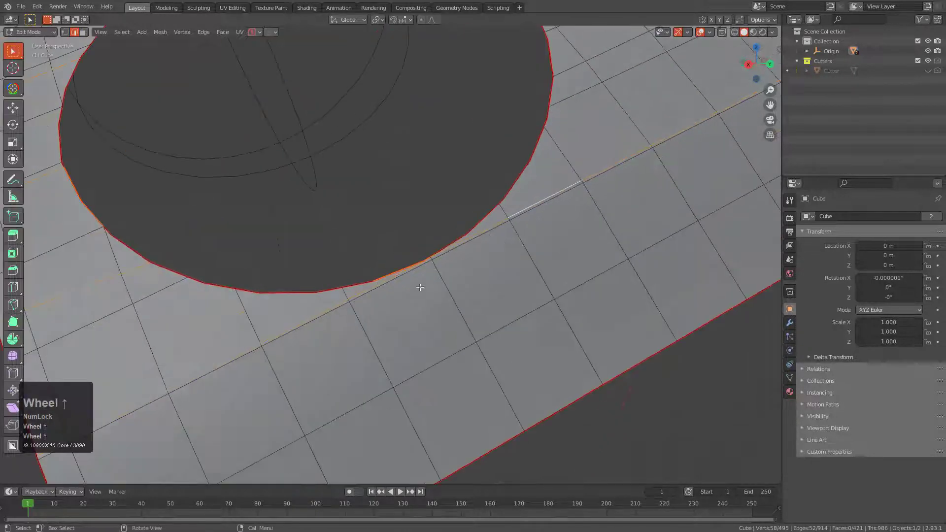
shift+click(418, 284)
shift+click(471, 264)
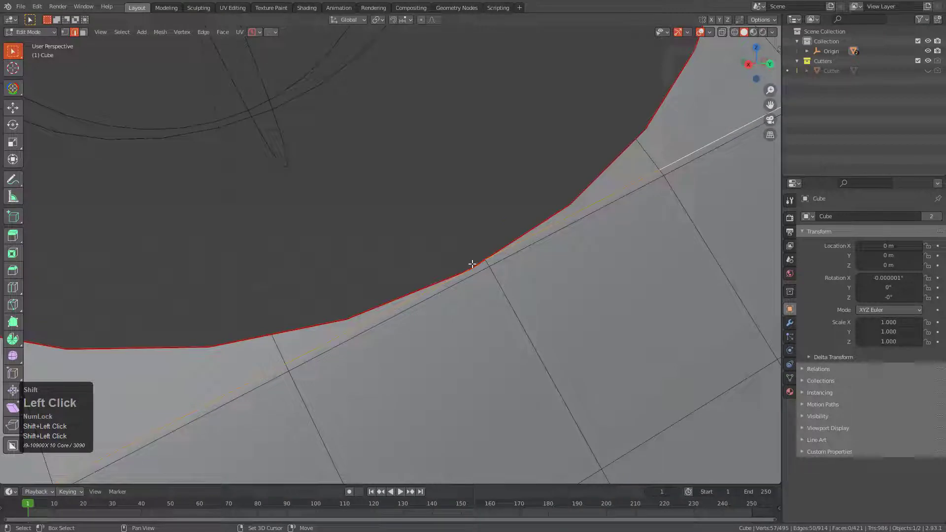
shift+click(453, 275)
shift+click(434, 284)
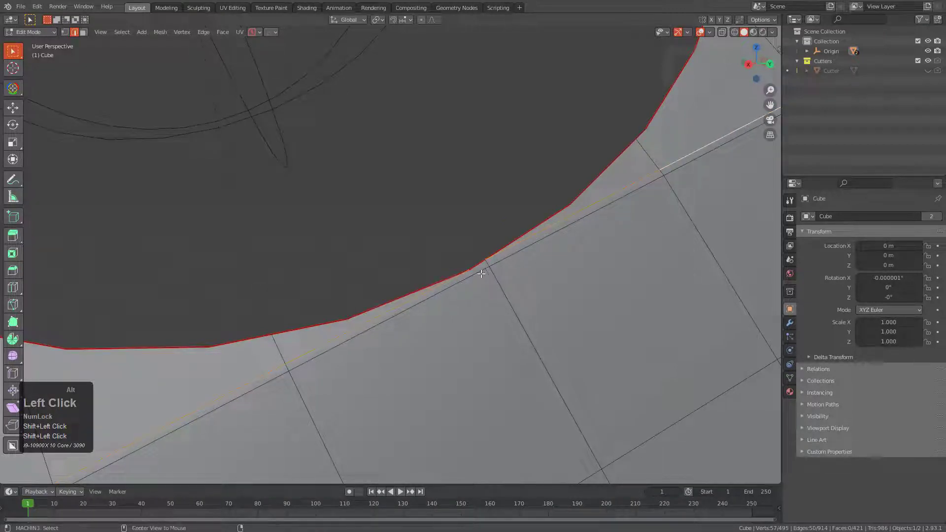
Check the rim vertices in X-ray vertex selection and deselect the stray rim edge in edge selection.
key(alt+z)
key(1)
key(2)
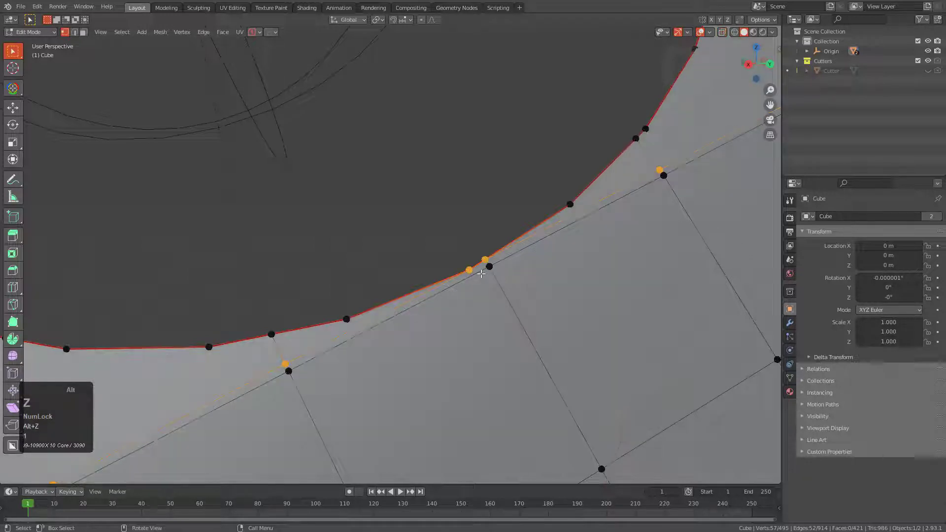
key(1)
key(2)
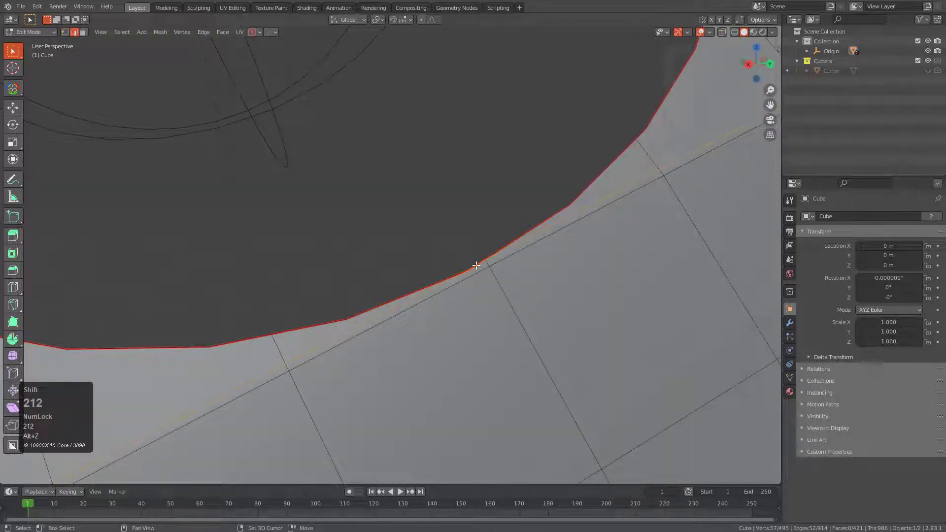
shift+click(500, 266)
scroll(490, 263, down, 4)
shift+middle_drag(489, 242, 479, 281)
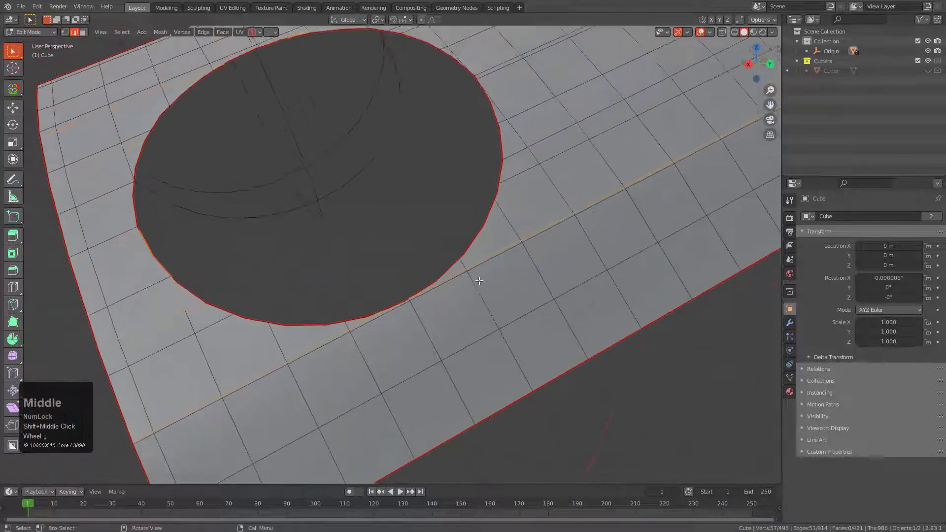
Try dissolving the selected lengthwise edge loops and undo the dissolve.
key(ctrl+x)
scroll(475, 281, down, 1)
key(ctrl+z)
Deselect the opening-rim edges caught between the circle and the slab's short end.
shift+middle_drag(266, 313, 329, 289)
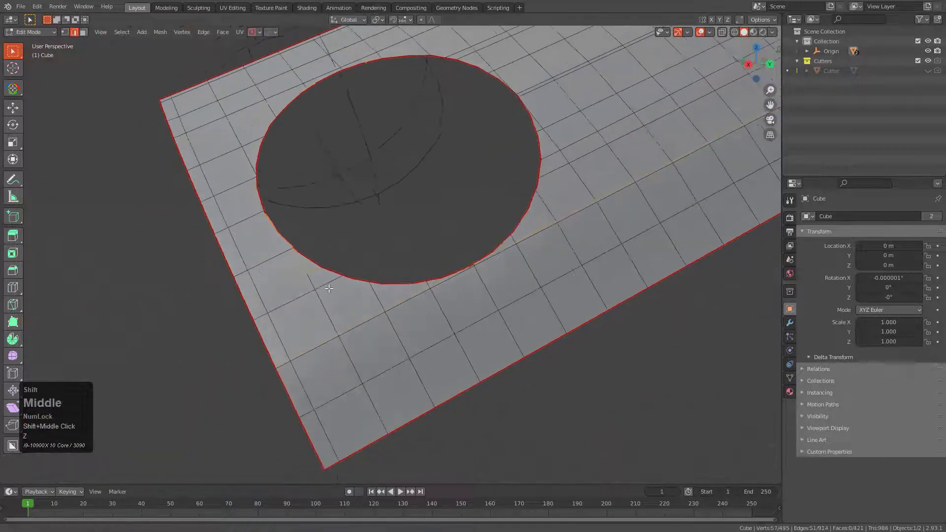
scroll(329, 288, up, 2)
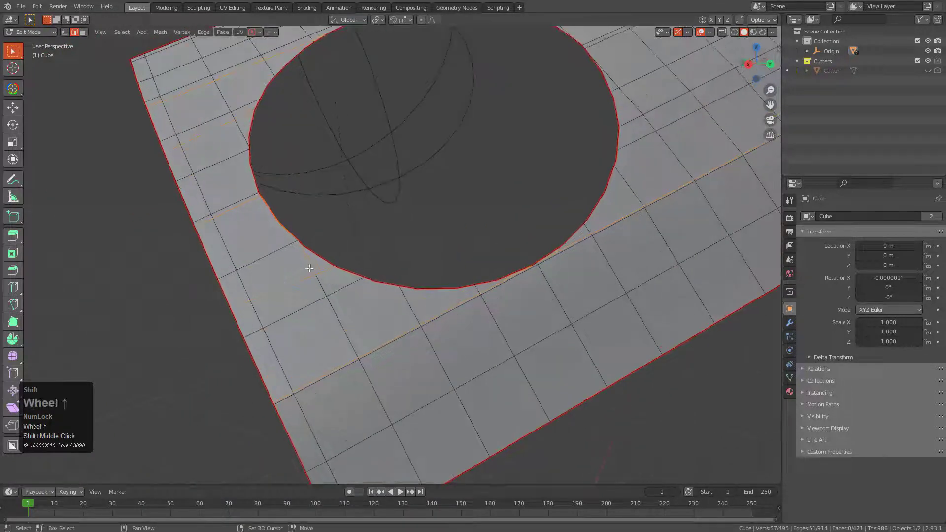
shift+click(309, 267)
shift+click(271, 215)
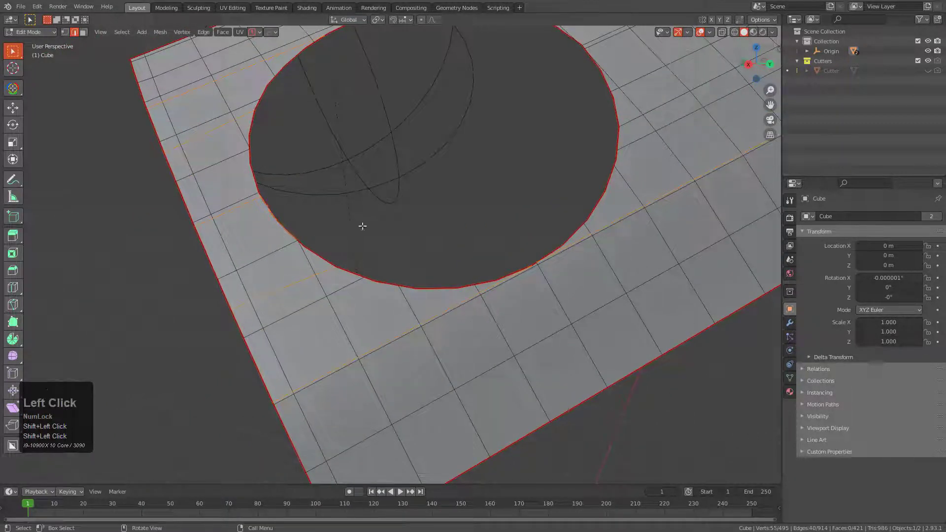
Dissolve the selected redundant lengthwise edges around the circular opening.
key(ctrl+x)
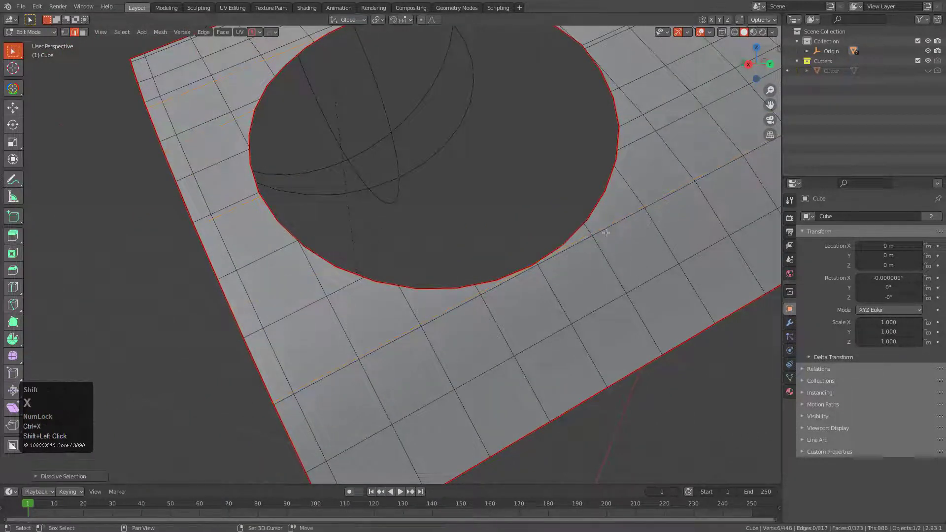
shift+middle_drag(606, 233, 520, 291)
shift+scroll(519, 291, down, 1)
key(ctrl+z)
key(ctrl+x)
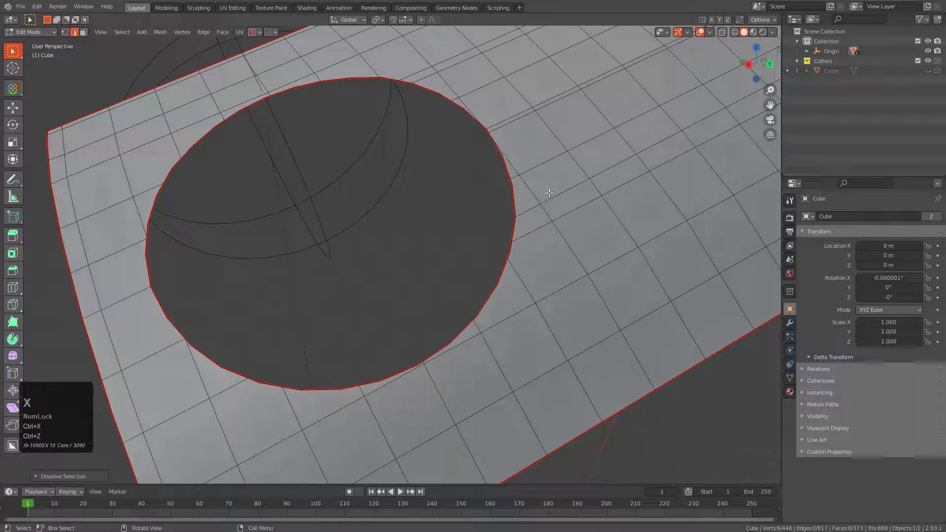
Dissolve the remaining doubled lengthwise edge loops running from the circular opening toward the slab's far end, one after another.
alt+click(550, 195)
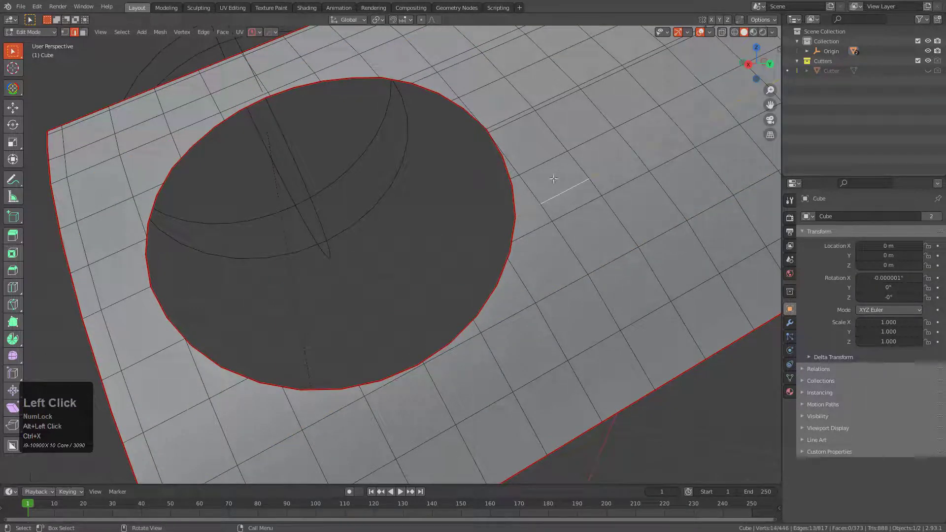
middle_drag(515, 114, 524, 138)
key(ctrl+x)
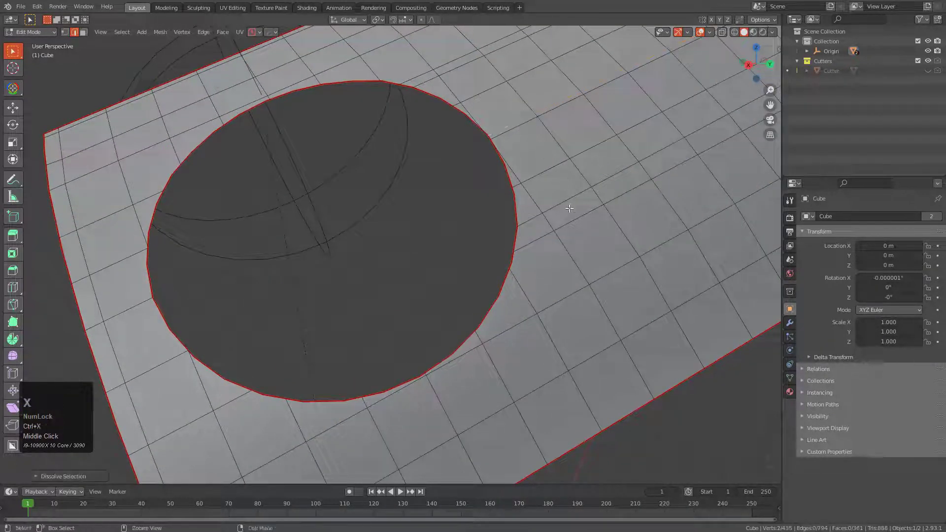
alt+click(566, 203)
key(ctrl+x)
middle_drag(515, 178, 451, 124)
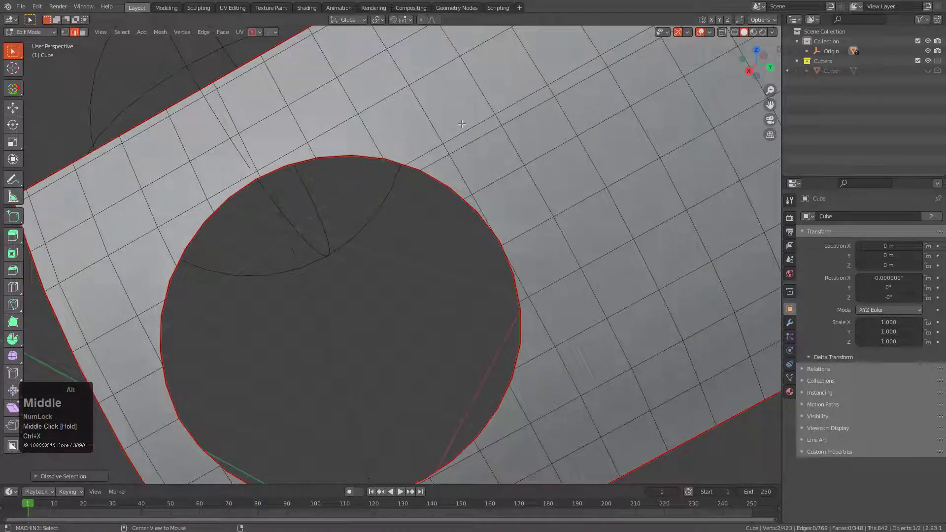
alt+click(446, 141)
key(ctrl+x)
Undo the last edge loop dissolve and dissolve the same loop again.
scroll(506, 185, down, 5)
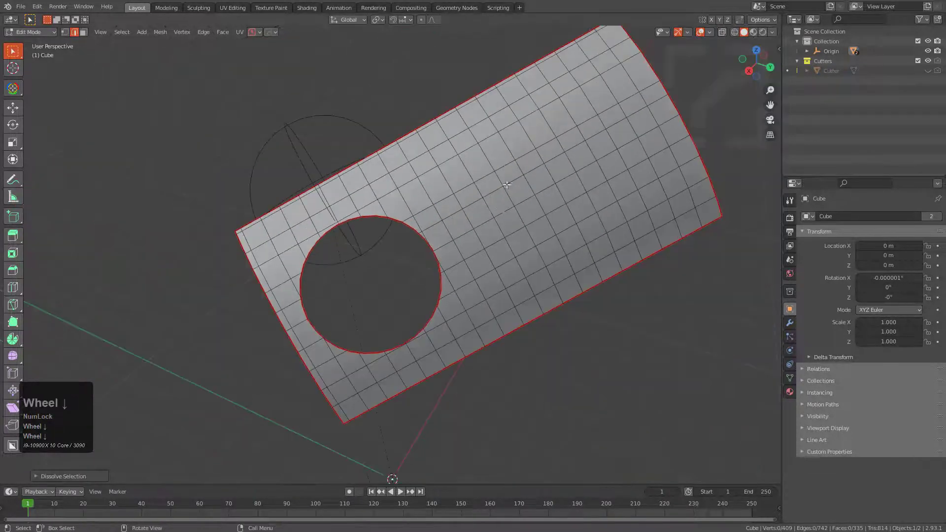
middle_drag(501, 210, 499, 199)
middle_drag(491, 155, 493, 163)
key(ctrl+z)
middle_drag(432, 156, 437, 171)
key(ctrl+x)
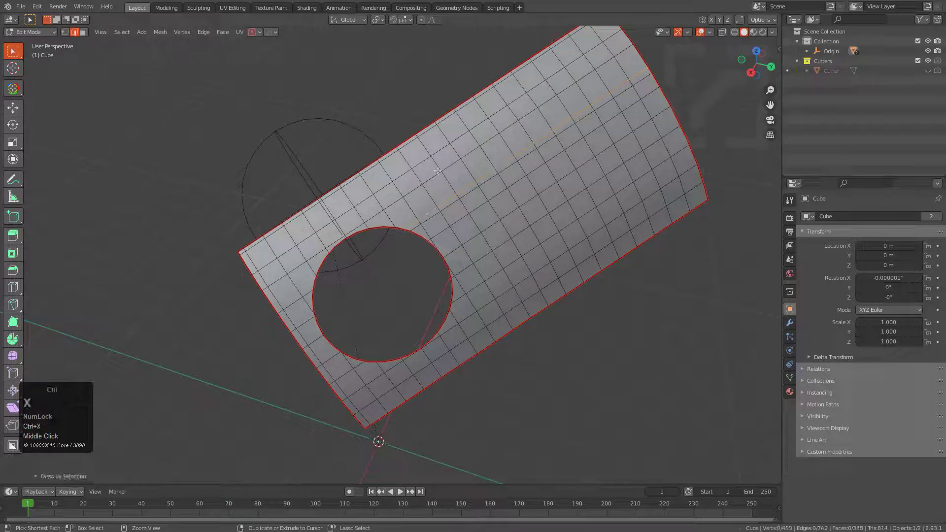
Slide the lengthwise edge loop between the circular opening and the nearby long side slightly, and dissolve that loop.
alt+click(432, 153)
key(g)
key(g)
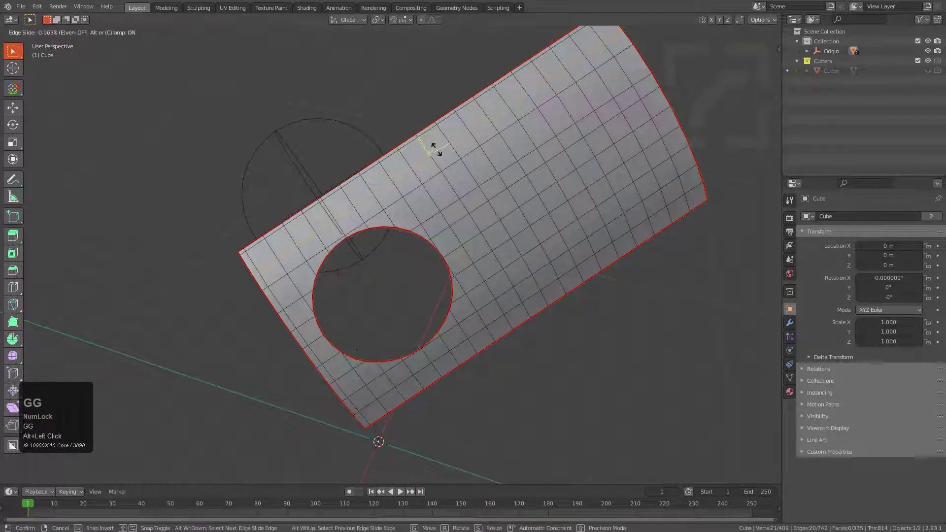
click(438, 144)
key(ctrl+x)
middle_drag(439, 144, 503, 267)
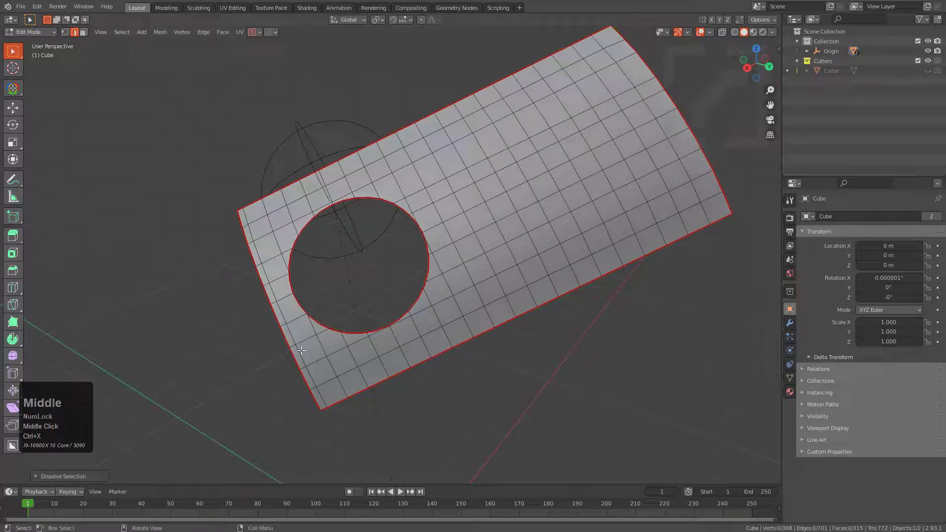
Slide the crosswise edge loop between the circular opening and the slab's short end to centre it in the gap.
alt+click(279, 296)
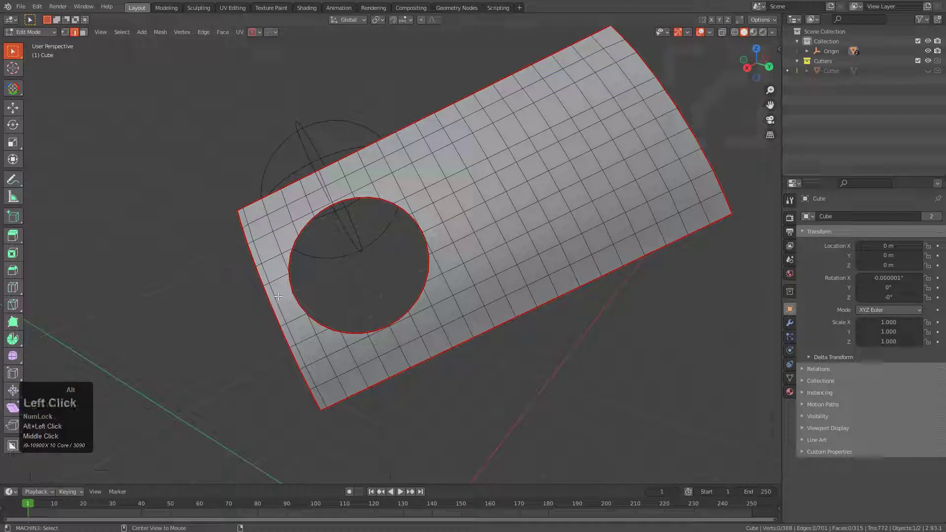
alt+click(274, 296)
key(g)
key(g)
click(280, 296)
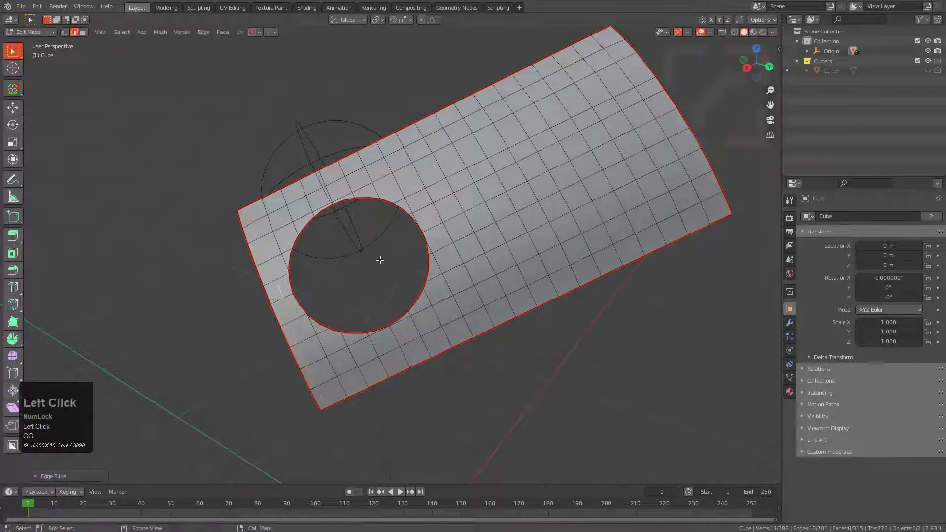
Reveal the hidden recess geometry in the slab's mesh and clear the selection.
key(Tab)
mouse_move(463, 225)
middle_down()
mouse_move(443, 223)
mouse_move(456, 229)
middle_up()
scroll(454, 227, up, 2)
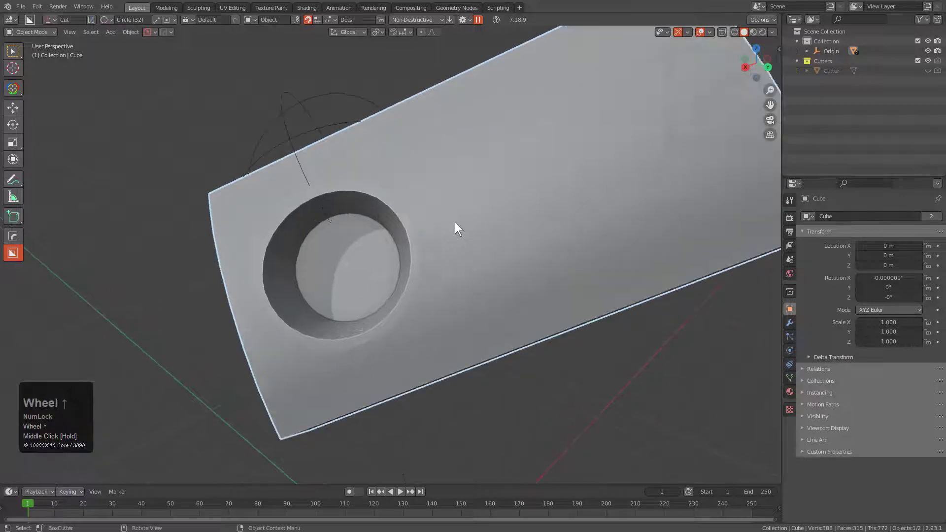
key(Tab)
key(alt+h)
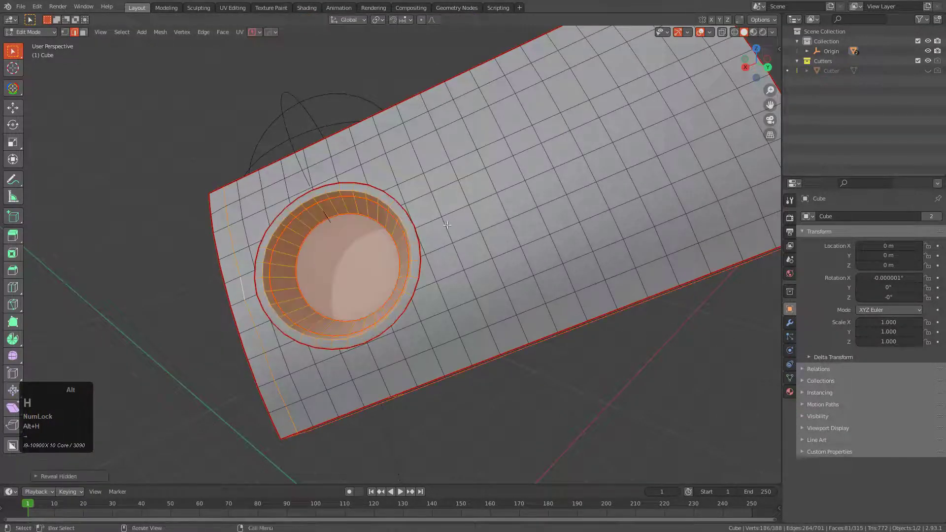
key(alt+a)
Select the recess's floor face, grow the selection twice to the outer rim and convert it to its boundary edges.
scroll(376, 240, up, 3)
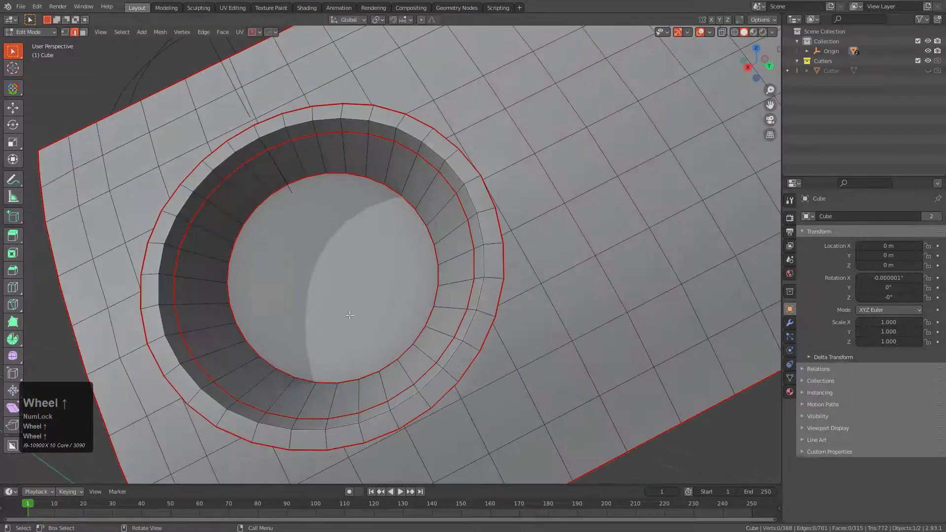
key(3)
click(374, 290)
middle_drag(374, 290, 299, 254)
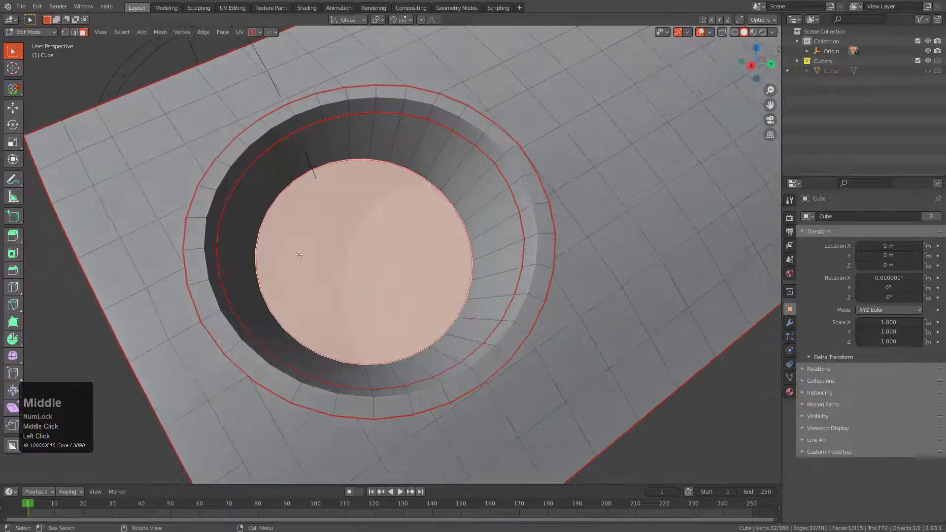
key(ctrl+KP_Add)
key(ctrl+KP_Add)
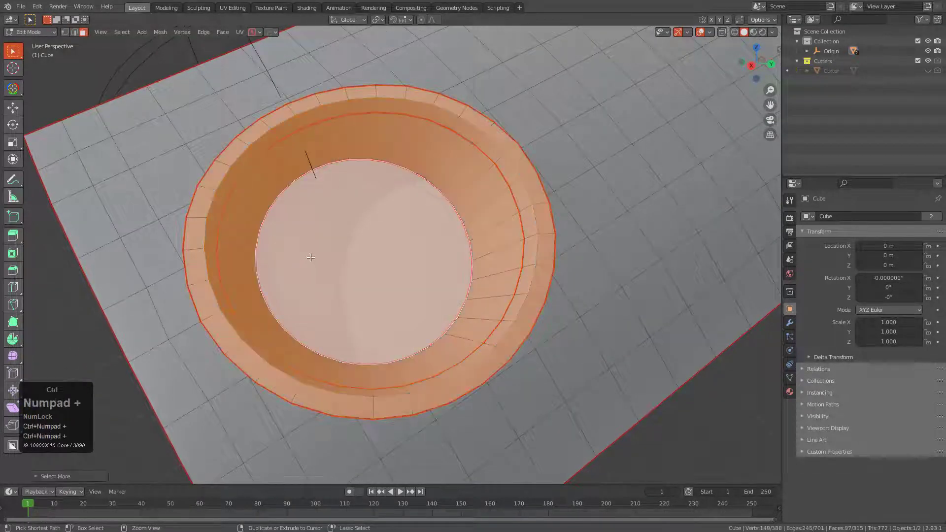
key(shift+grave)
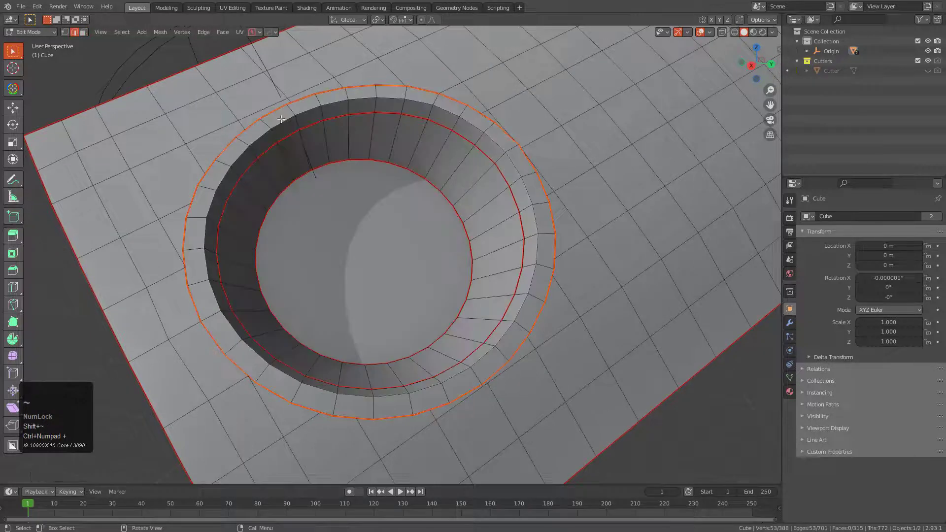
Run Boolean Cleanup on the recess's outer rim with side B, raising the threshold to merge the surplus rim vertices.
key(q)
click(550, 169)
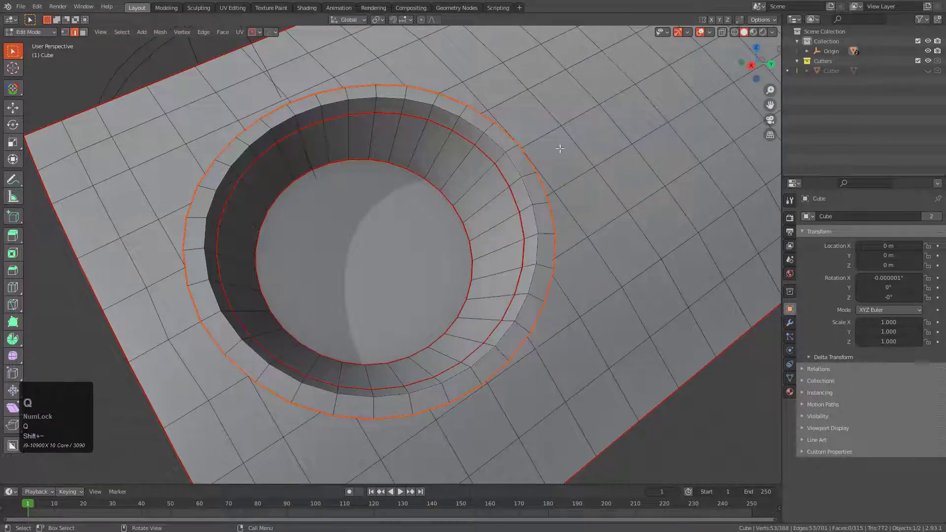
key(y)
click(542, 167)
scroll(542, 168, up, 1)
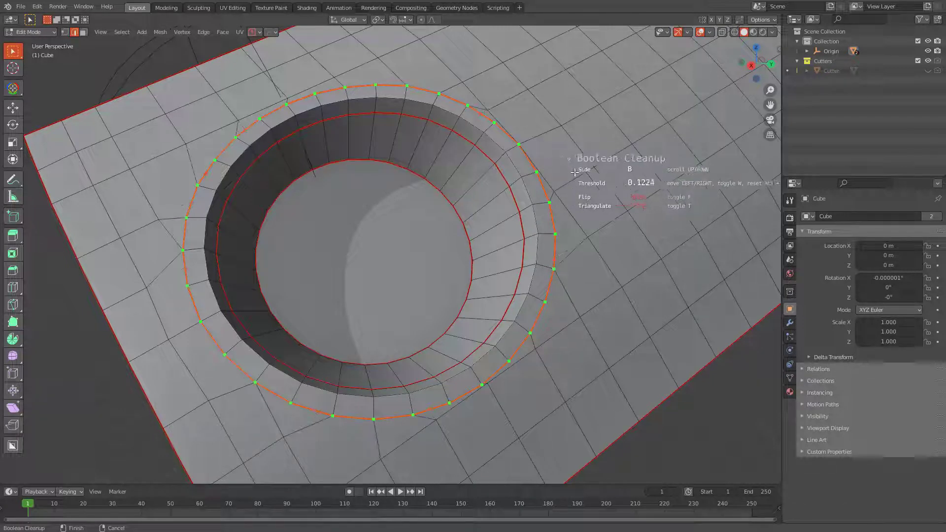
click(607, 179)
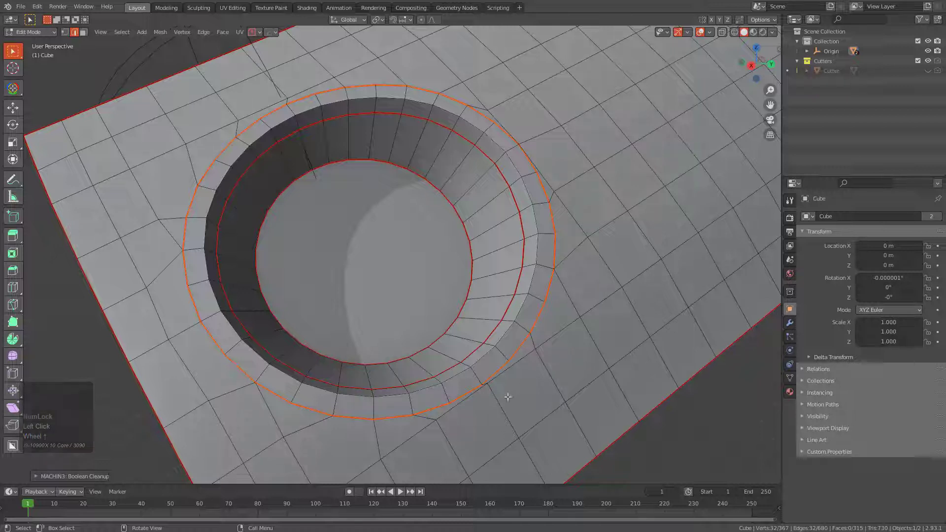
Slide the two adjoining surface edges crowding the rim outward, away from the recess on the side facing the farther long edge.
click(470, 399)
key(g)
key(g)
right_click(487, 393)
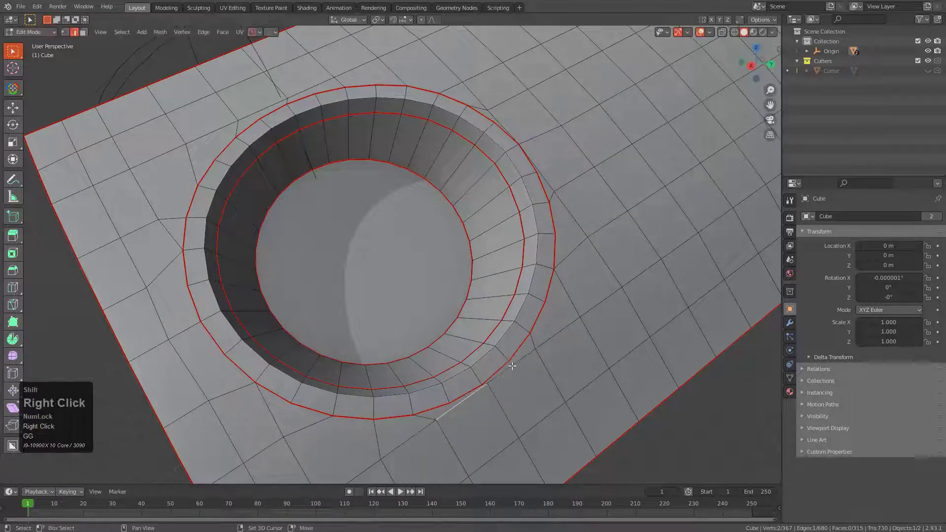
shift+click(513, 369)
key(g)
key(g)
click(521, 373)
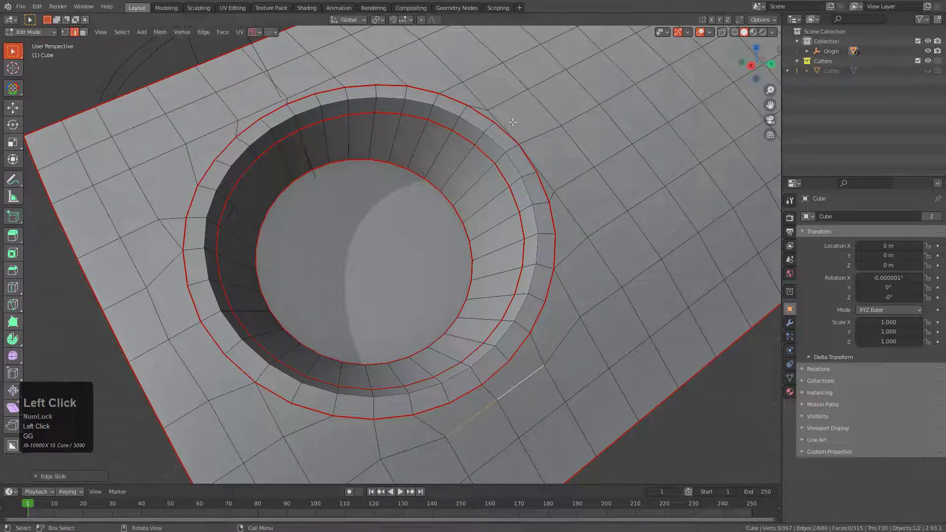
click(536, 156)
key(g)
key(g)
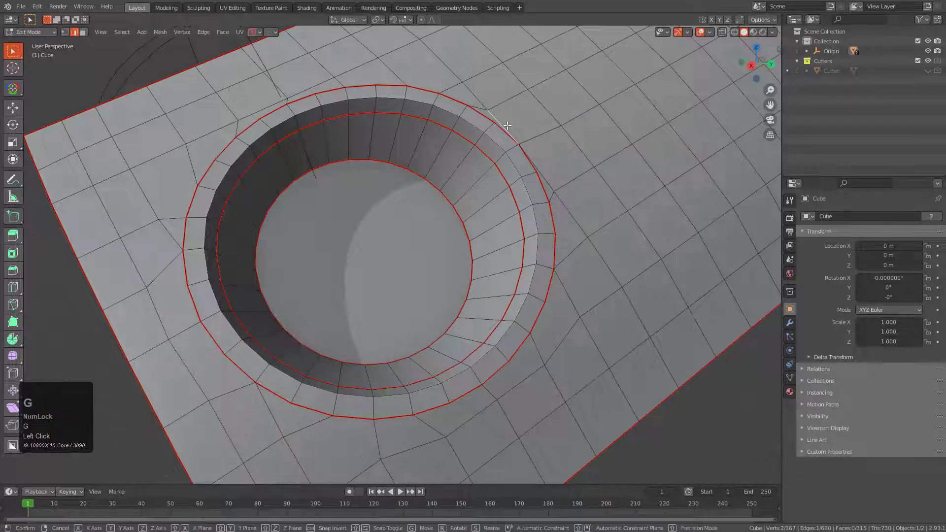
right_click(517, 120)
Try to connect the two surface vertices on either side of the rim's crowded edges, and undo it.
shift+middle_drag(517, 121, 532, 194)
scroll(532, 194, up, 3)
key(1)
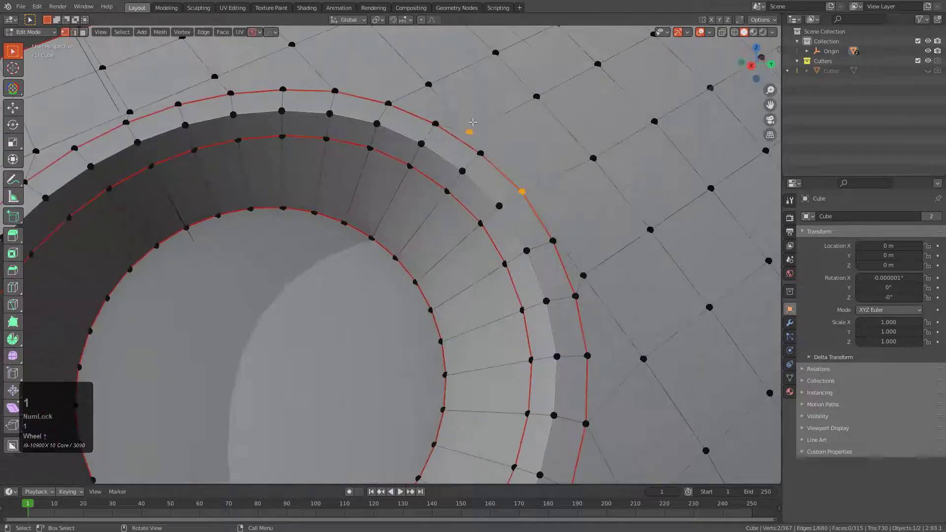
click(471, 129)
shift+click(589, 266)
key(j)
key(ctrl+z)
Knife a new edge between the two grid vertices outside the crowded rim section and dissolve the redundant edges touching the rim.
key(k)
click(583, 275)
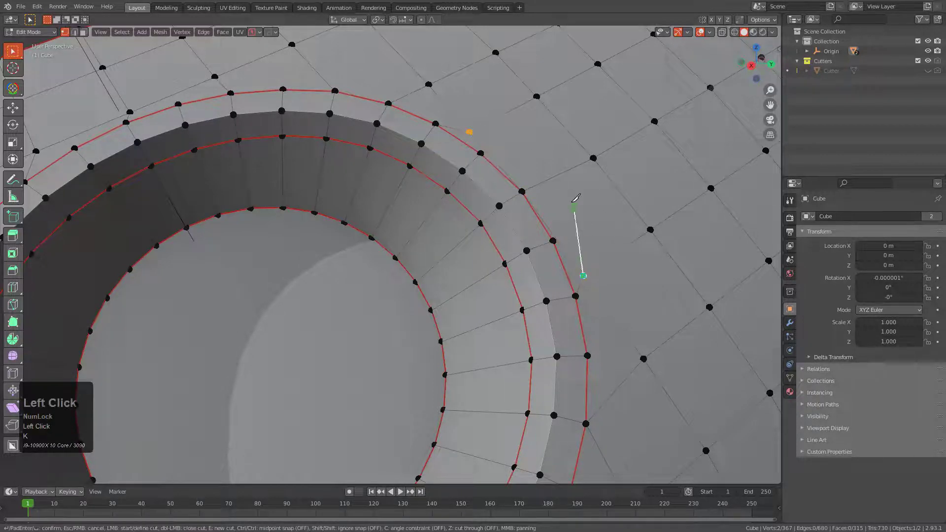
click(546, 181)
key(KP_Enter)
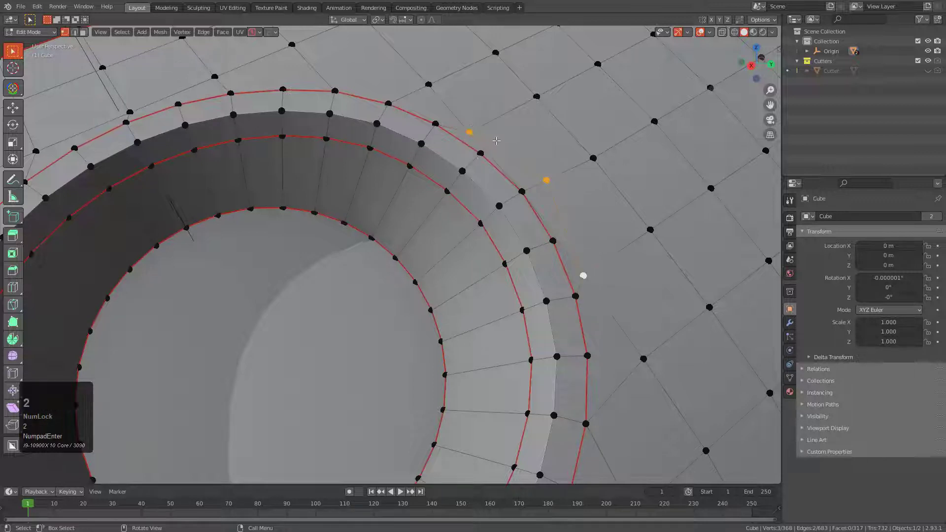
key(2)
ctrl+click(563, 239)
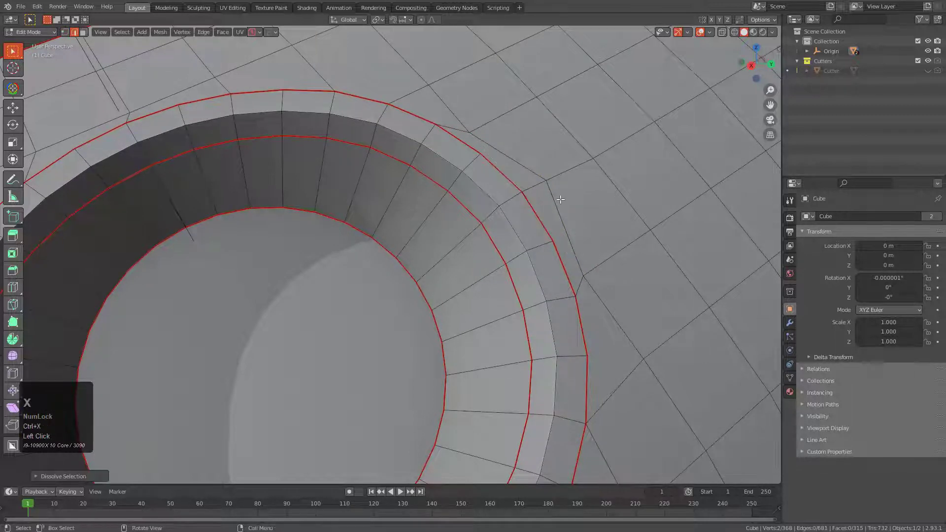
key(ctrl+z)
Slide the two surface vertices at either end of the rerouted edges outward, away from the recess rim.
click(584, 275)
key(g)
key(g)
click(596, 256)
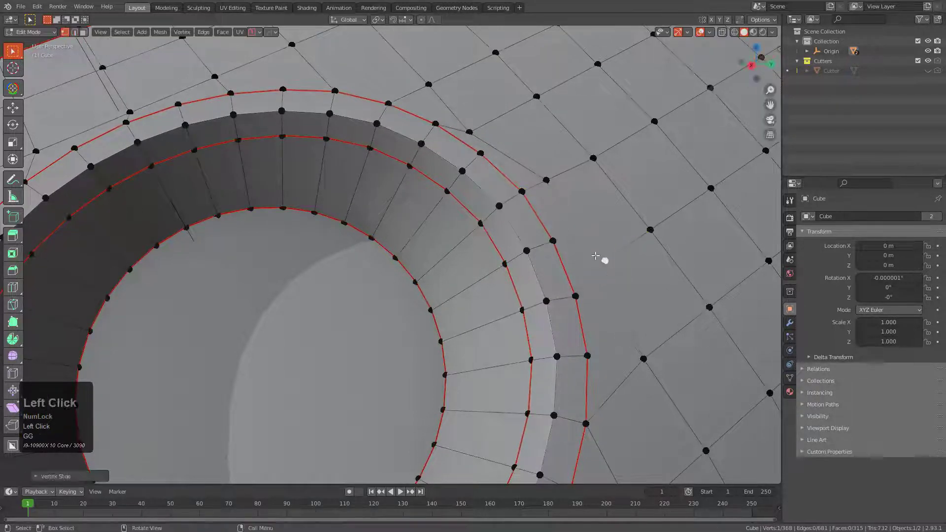
click(466, 131)
key(g)
key(g)
click(492, 118)
Select the row of three surface vertices between the rim and the nearby long side and slide it away from the recess.
scroll(197, 118, down, 1)
shift+middle_drag(192, 116, 380, 151)
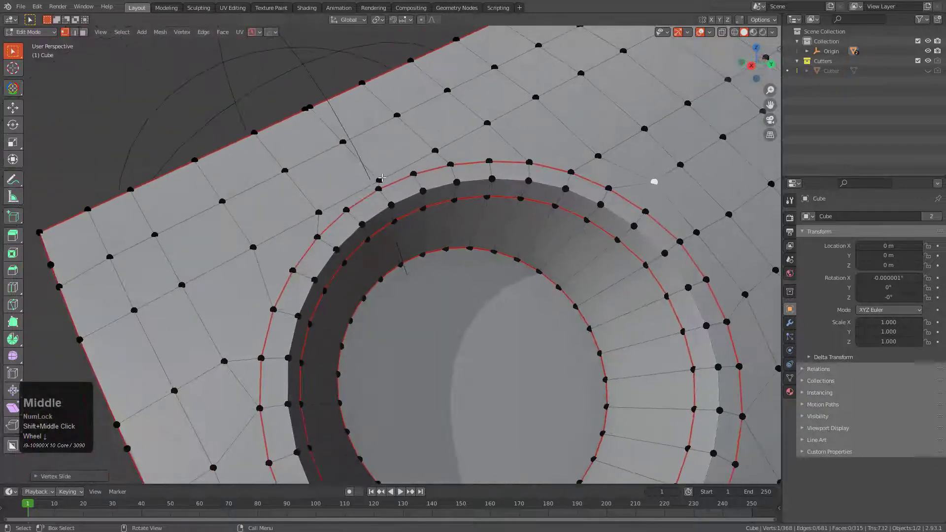
click(378, 180)
ctrl+click(318, 212)
key(g)
key(g)
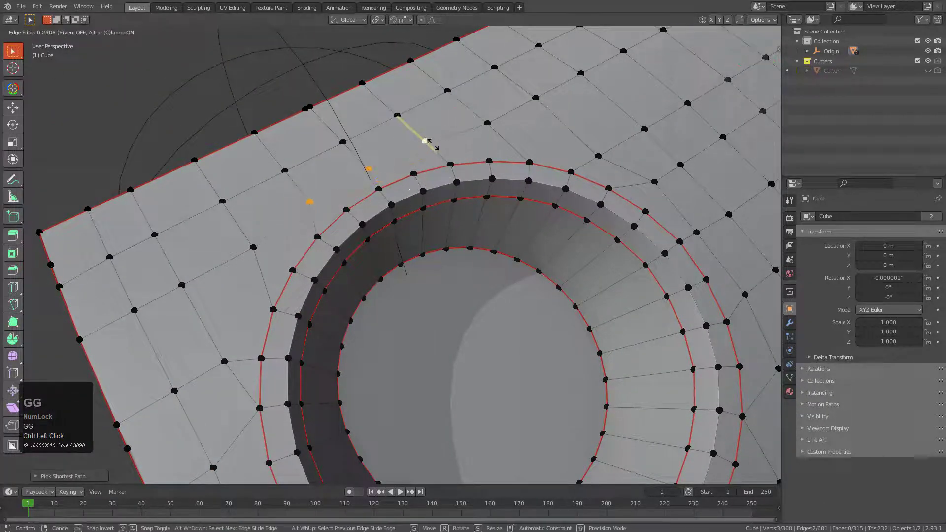
click(429, 142)
Slide the single vertices flanking that row of three to even out the grid spacing around the rim.
click(255, 244)
key(g)
key(g)
click(250, 242)
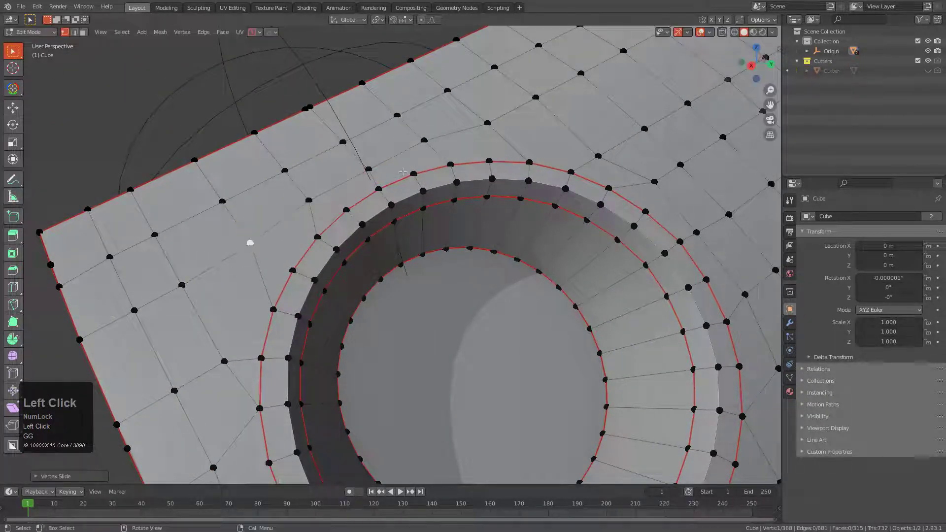
click(481, 128)
key(g)
key(g)
click(475, 127)
Run the HOps Sharpen operation on the slab in Object Mode to recalculate its sharp edges and shading.
scroll(480, 133, down, 3)
shift+middle_drag(536, 261, 467, 195)
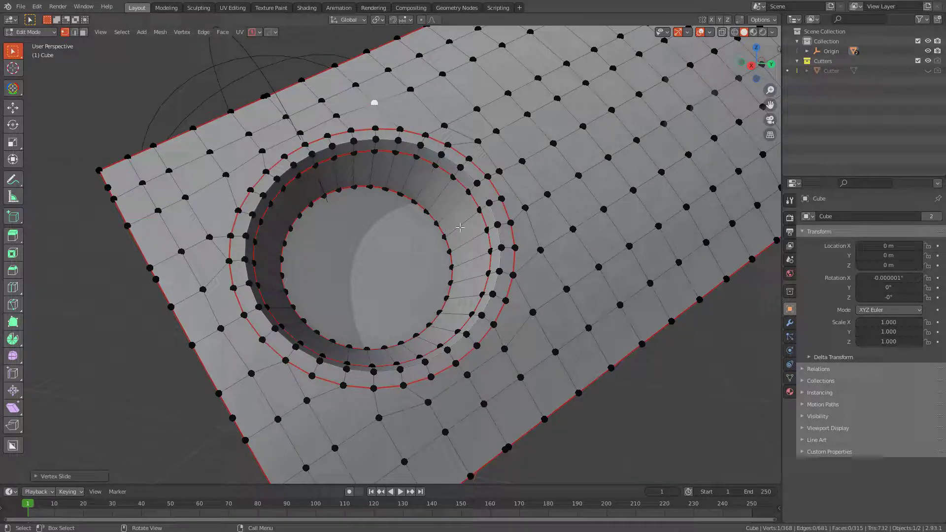
key(Tab)
key(q)
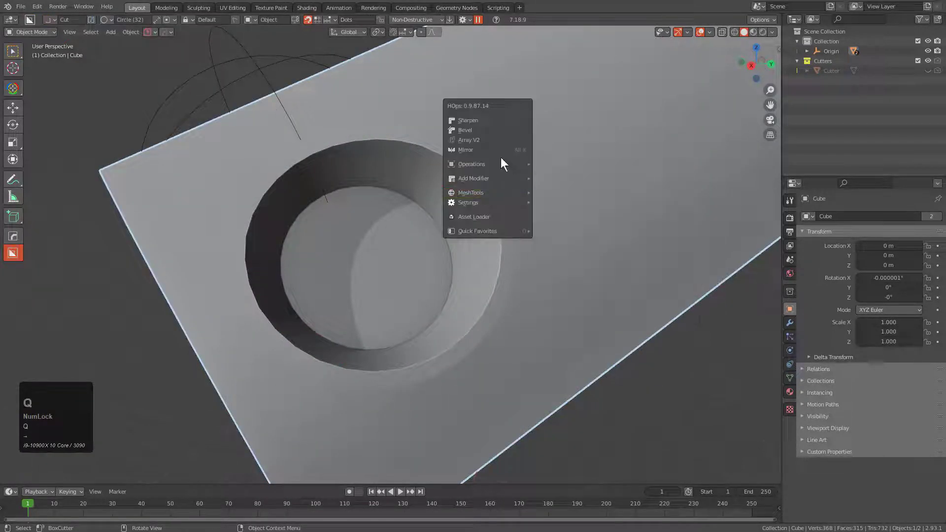
click(486, 120)
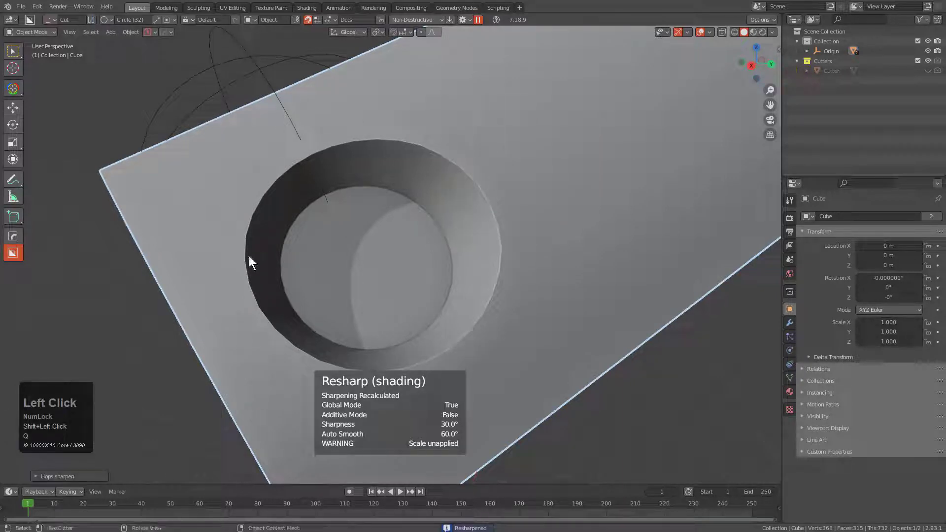
Slide the edge loop on the recess's inner wall down close to the floor edge.
key(alt+a)
key(Tab)
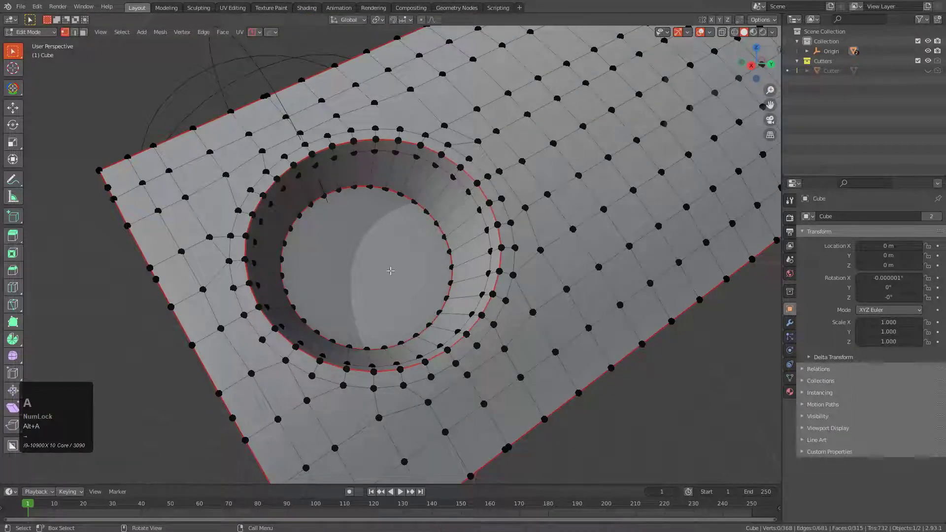
alt+click(438, 209)
key(2)
alt+click(428, 163)
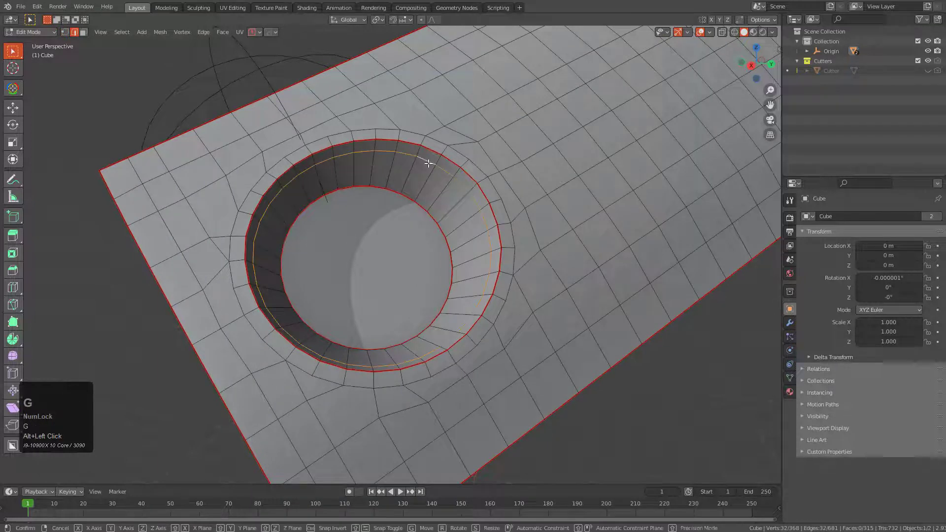
key(g)
key(g)
click(422, 179)
Extrude the recess's floor face in place, scale it inward to form a border ring, and delete the inner face.
key(3)
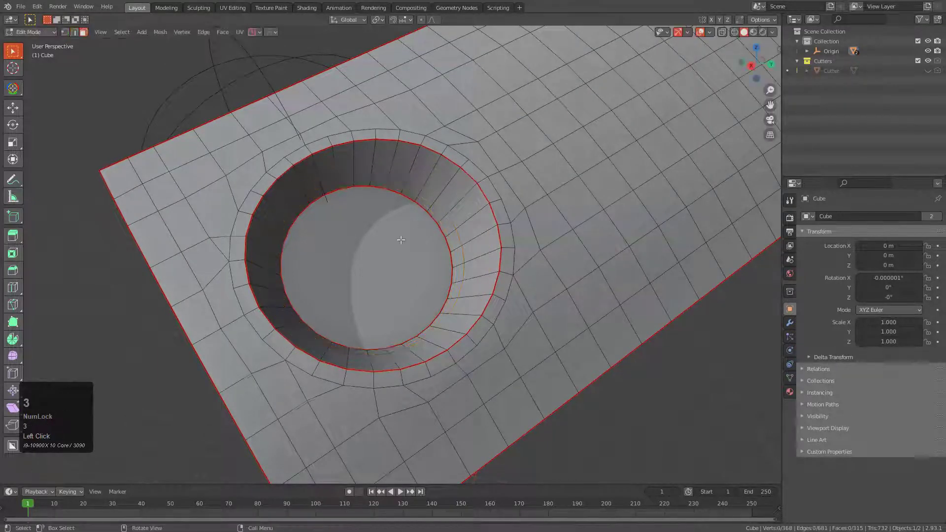
click(397, 236)
key(e)
right_click(397, 237)
key(s)
click(475, 277)
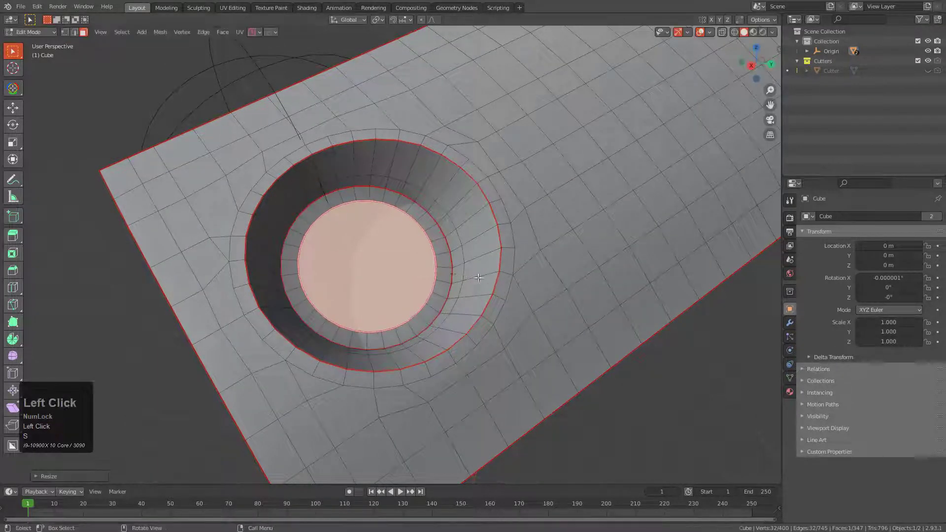
key(x)
click(456, 209)
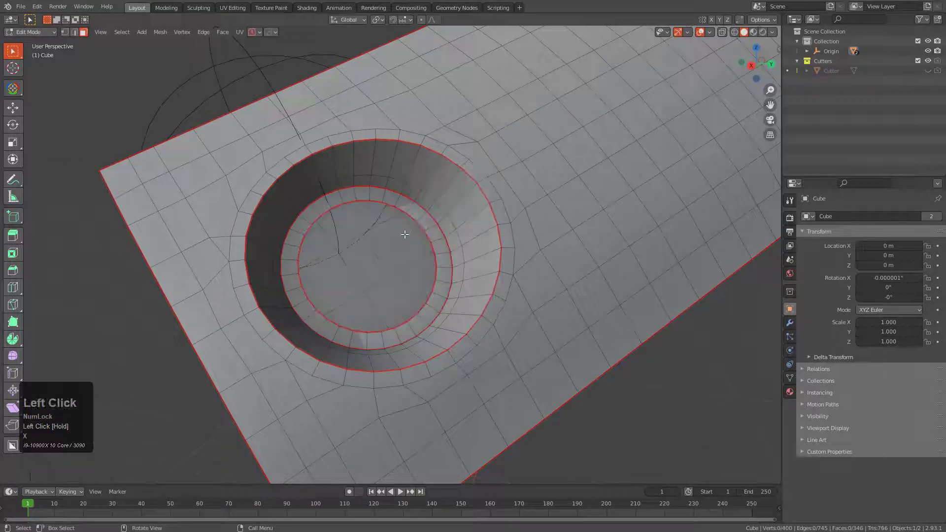
Select the vertex loop around the open recess floor and clear its sharp marking with HOps.
key(1)
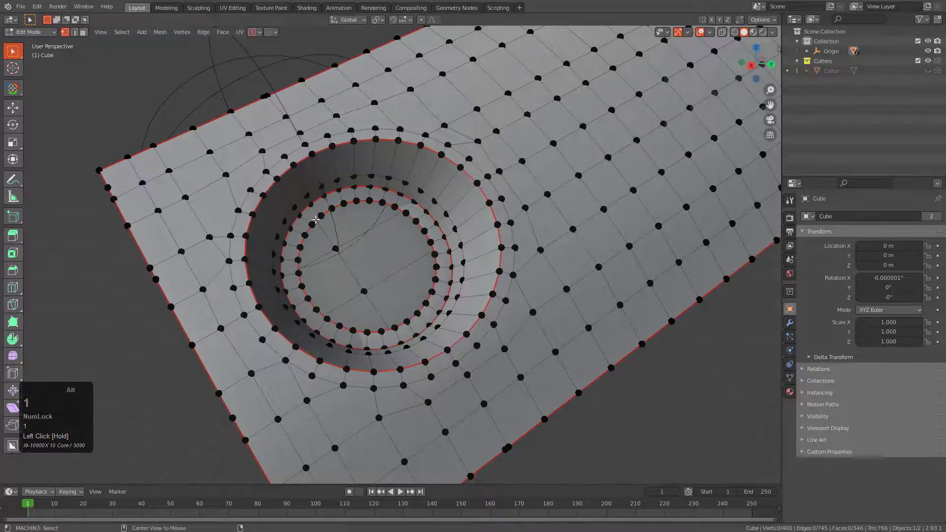
alt+click(316, 222)
key(q)
click(398, 210)
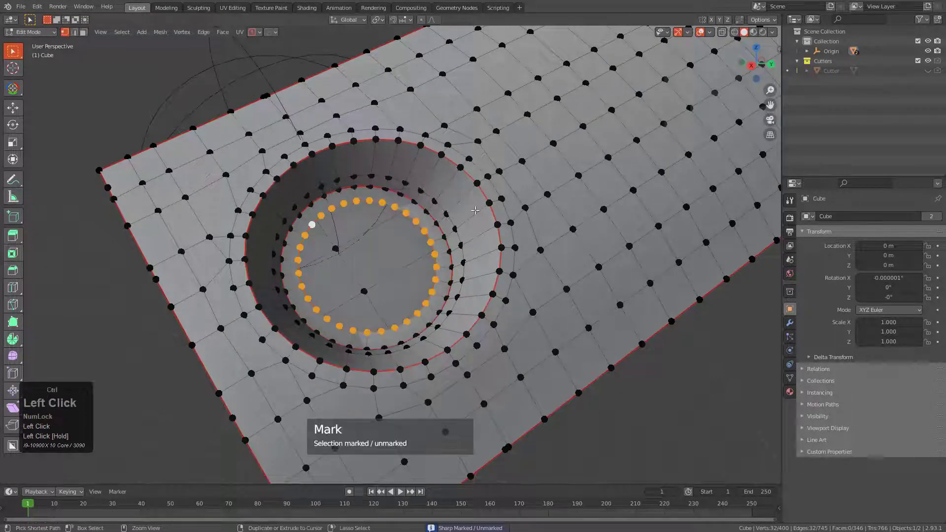
Close the open recess floor with Grid Fill using a span of 7.
key(ctrl+f)
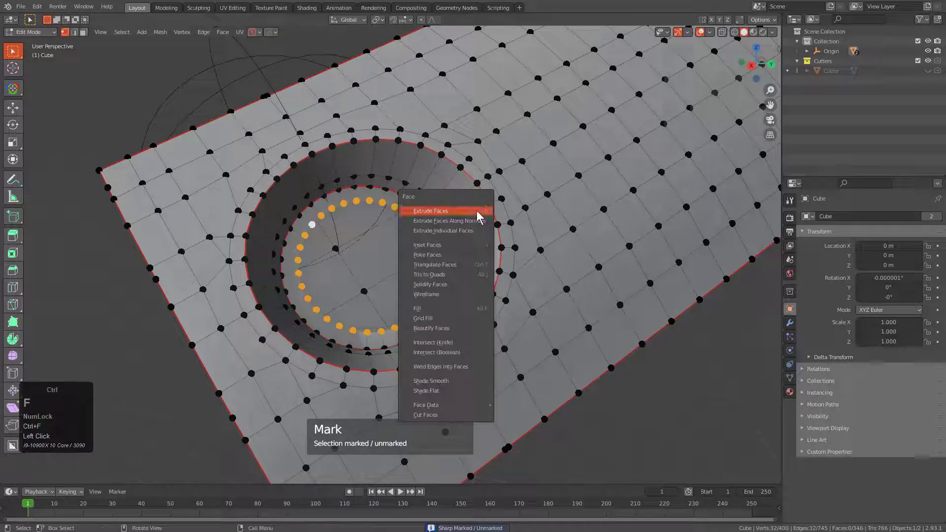
click(449, 318)
key(F9)
shift+drag(531, 331, 511, 332)
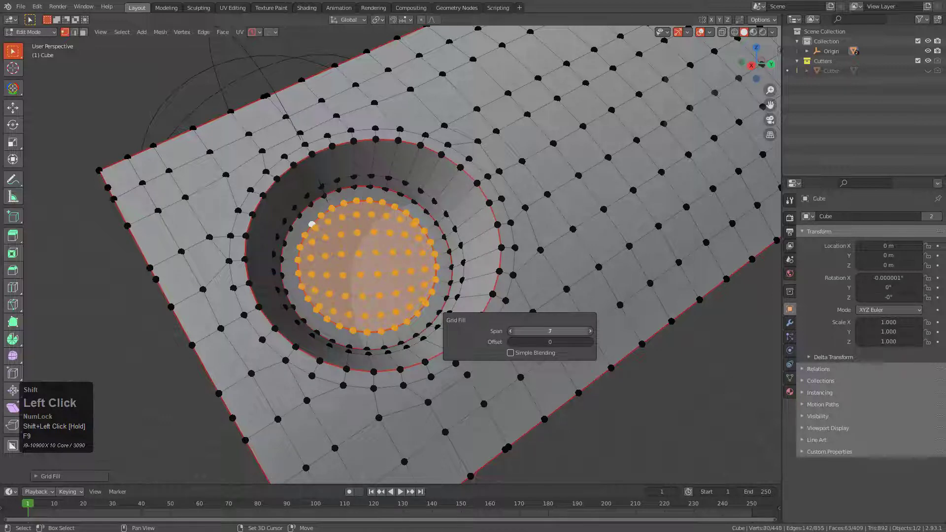
Leave mesh editing and add a HOps bevel modifier to the slab with a 30° angle limit and 3 segments.
key(Tab)
scroll(436, 202, down, 5)
middle_drag(495, 185, 452, 247)
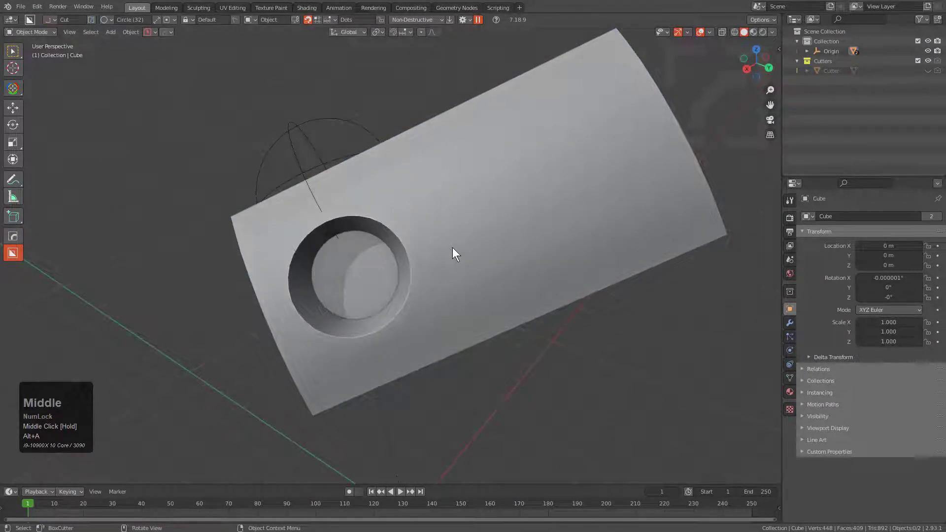
scroll(477, 232, up, 2)
click(480, 232)
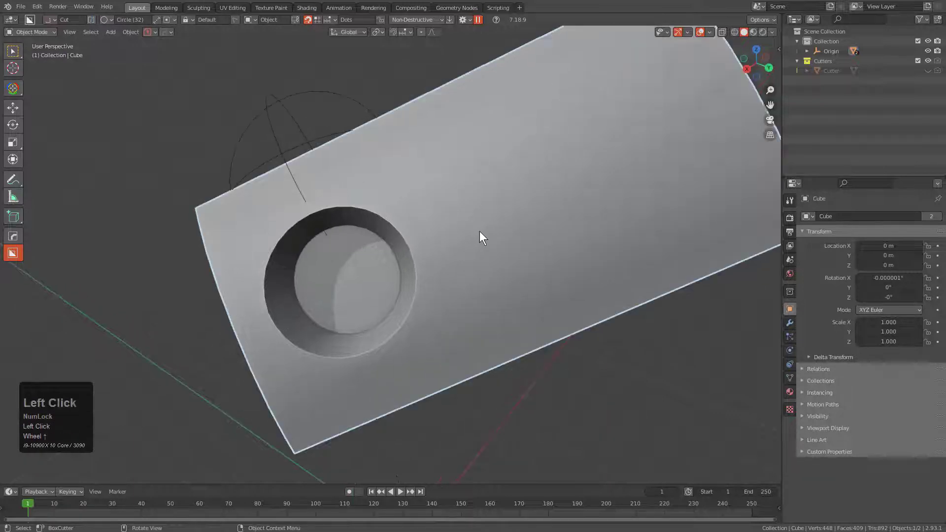
key(ctrl+q)
click(466, 241)
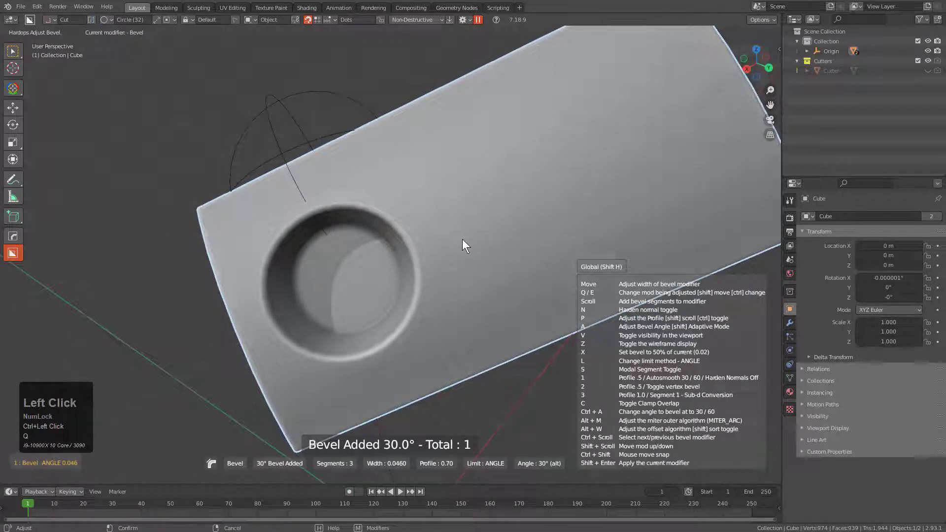
click(462, 220)
scroll(460, 215, down, 2)
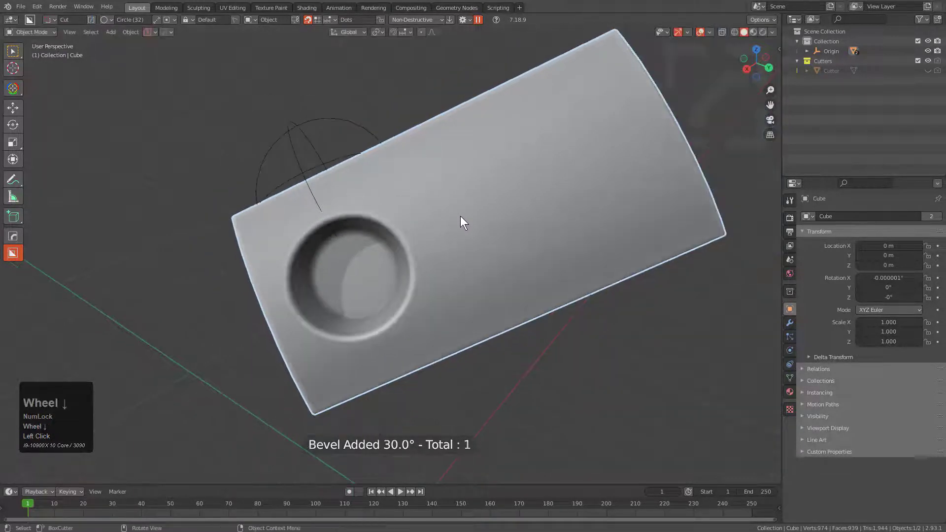
Readjust the width of the slab's existing bevel modifier with the HOps bevel tool, keeping 3 segments.
mouse_move(460, 216)
middle_down()
mouse_move(453, 199)
mouse_move(471, 208)
middle_up()
scroll(471, 208, up, 2)
key(q)
click(487, 215)
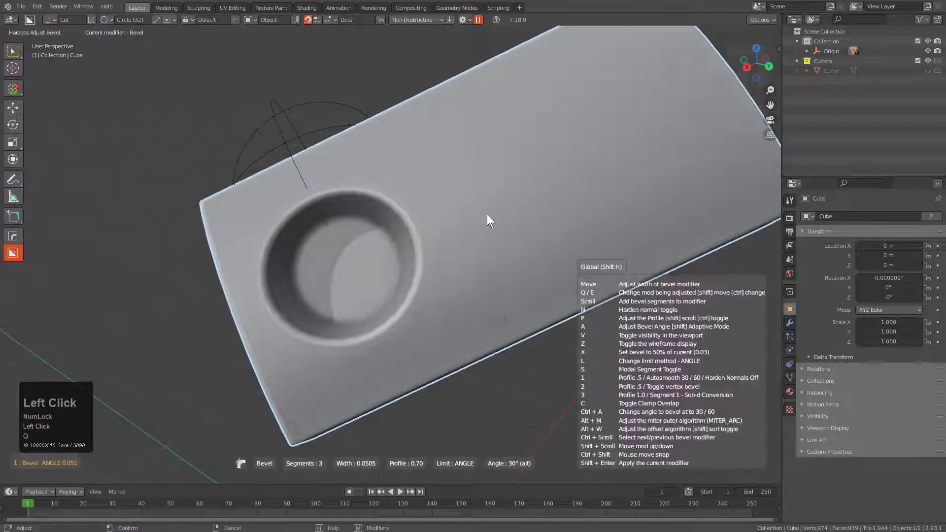
click(453, 213)
Add a level 1 subdivision surface to the beveled slab.
middle_drag(454, 214, 510, 214)
scroll(456, 232, down, 2)
key(ctrl+1)
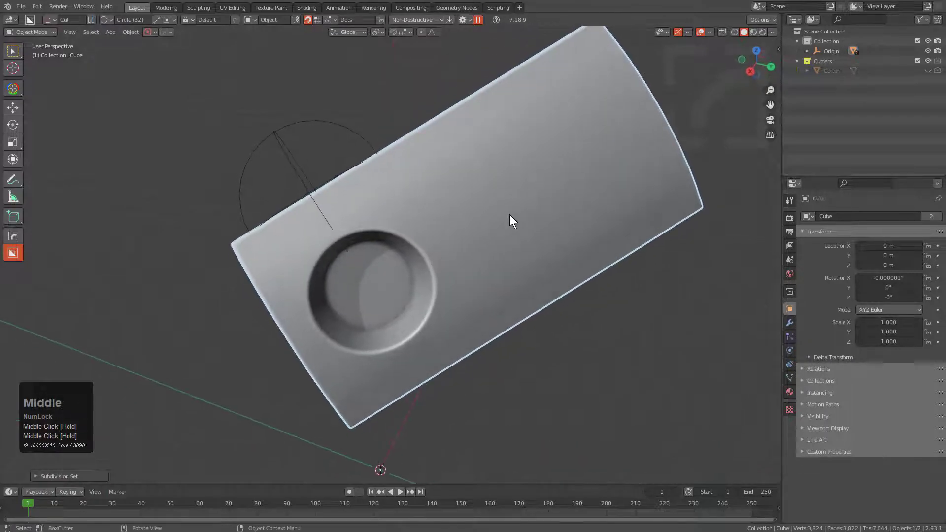
Show the wireframe over the subdivided slab and deselect it to inspect the quad flow around the recess.
key(alt+v)
click(495, 160)
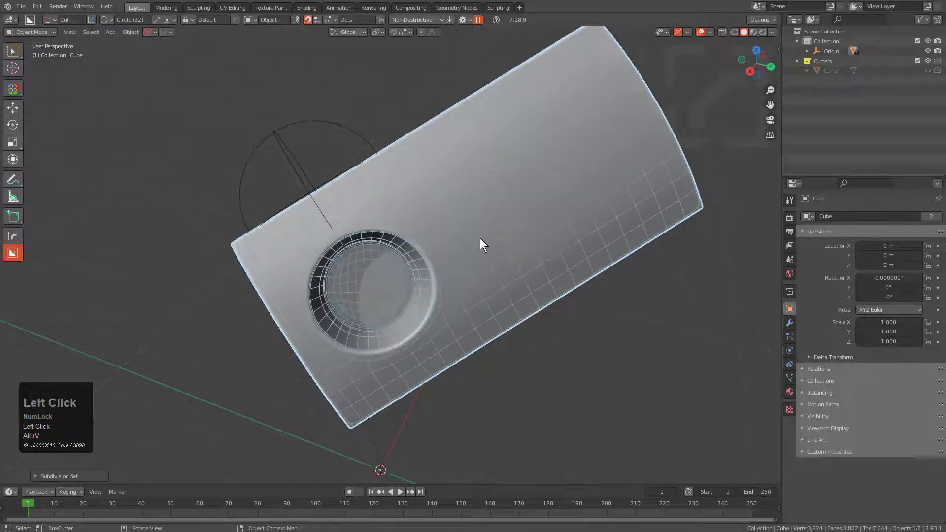
scroll(460, 194, up, 2)
key(alt+a)
scroll(444, 202, up, 3)
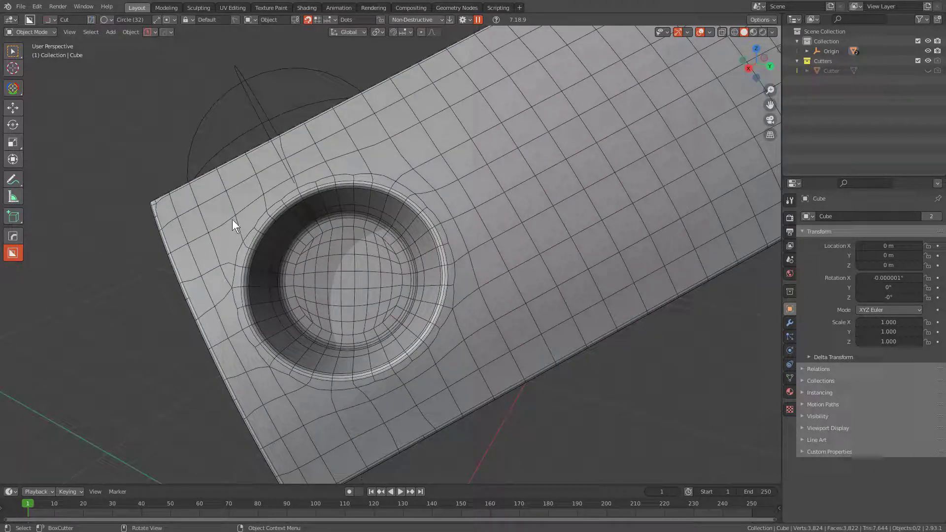
Hide the wireframe overlay to check the smooth shading across the whole slab and recess.
key(alt+v)
click(438, 169)
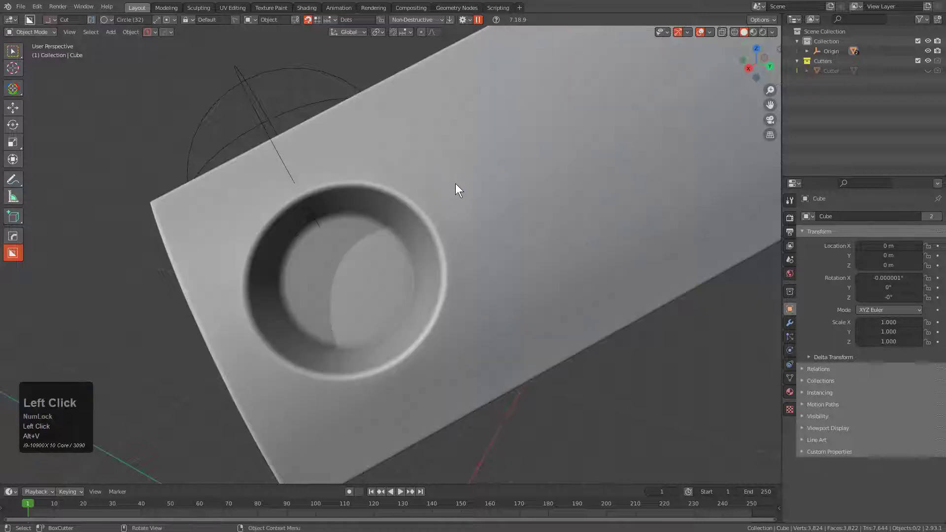
scroll(456, 186, down, 2)
scroll(474, 194, down, 1)
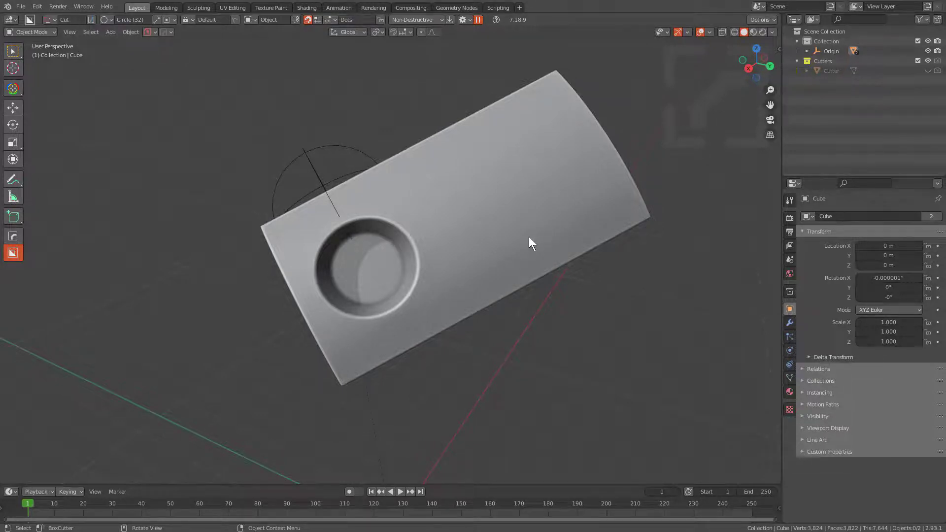
Turn the wireframe overlay back on to examine the slab's end face and recess from a lower angle.
middle_drag(529, 238, 481, 198)
key(alt+v)
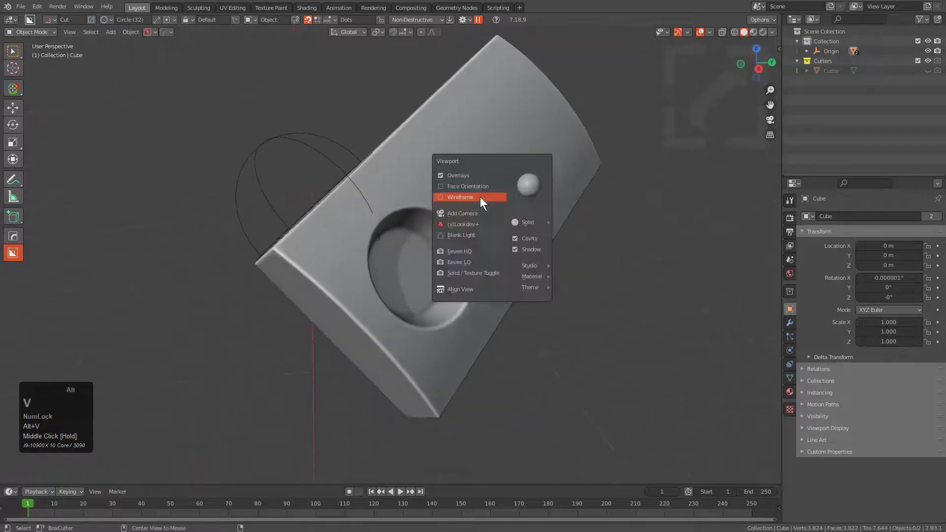
click(476, 198)
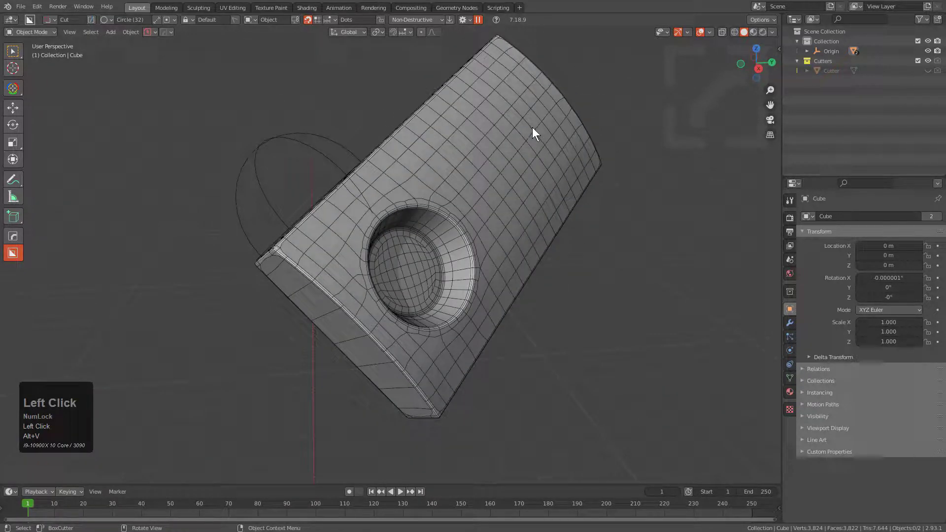